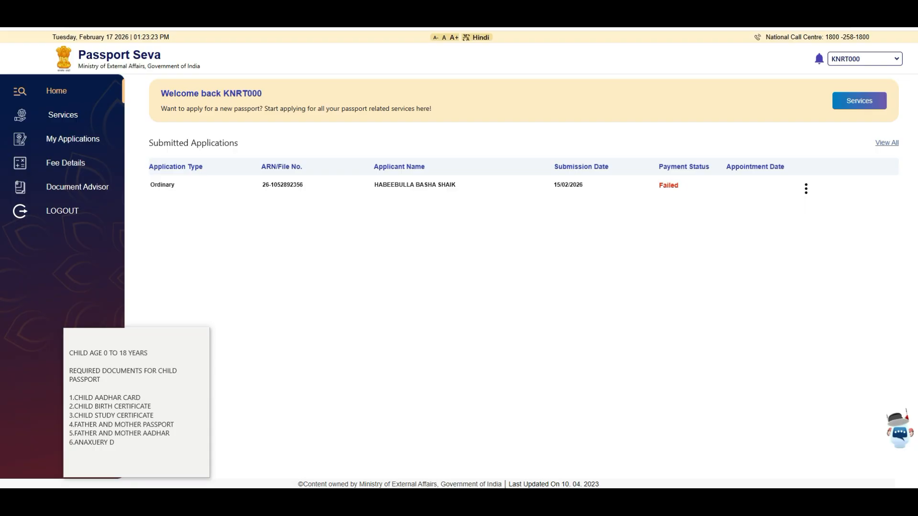
Move the child-passport documents note higher and go through its Aadhaar, study certificate and Annexure D items.
click(149, 353)
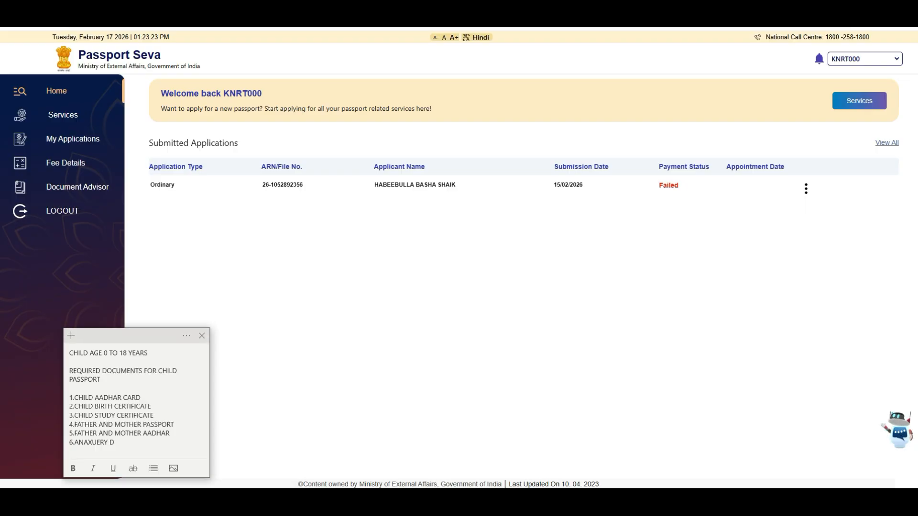
drag(110, 335, 93, 223)
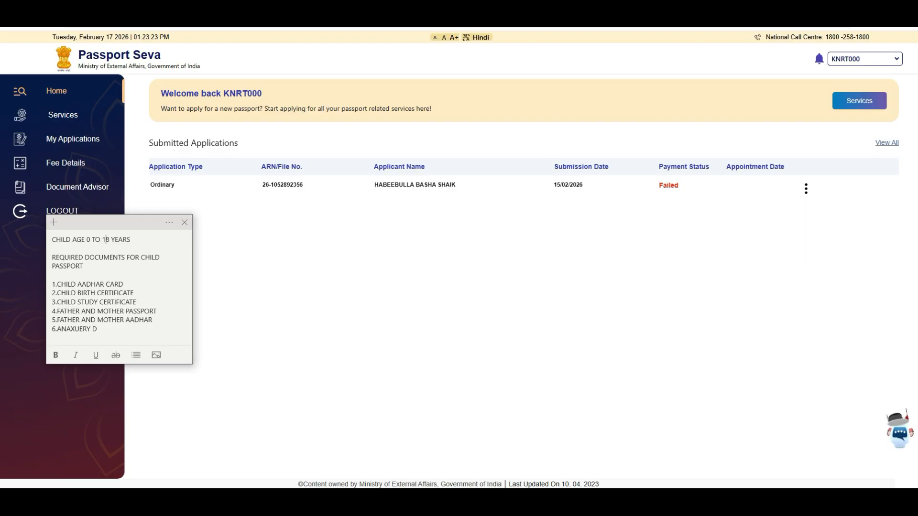
click(78, 285)
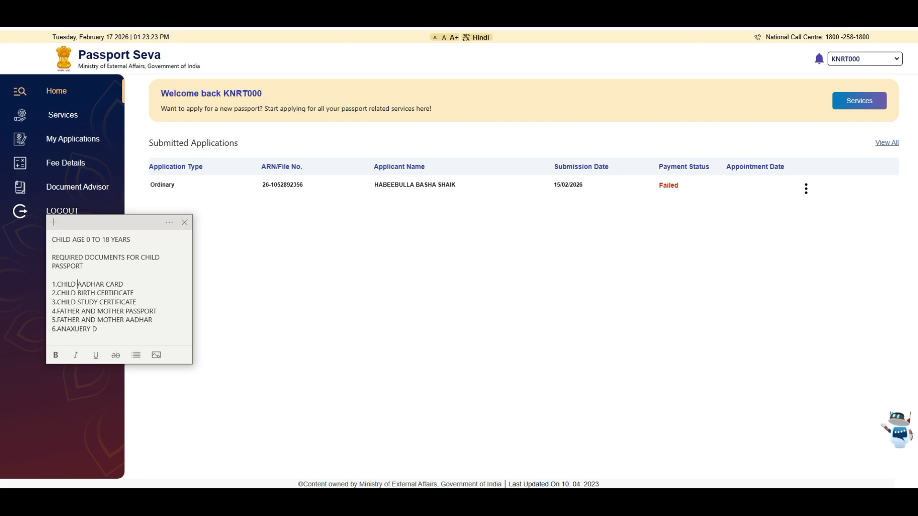
click(77, 302)
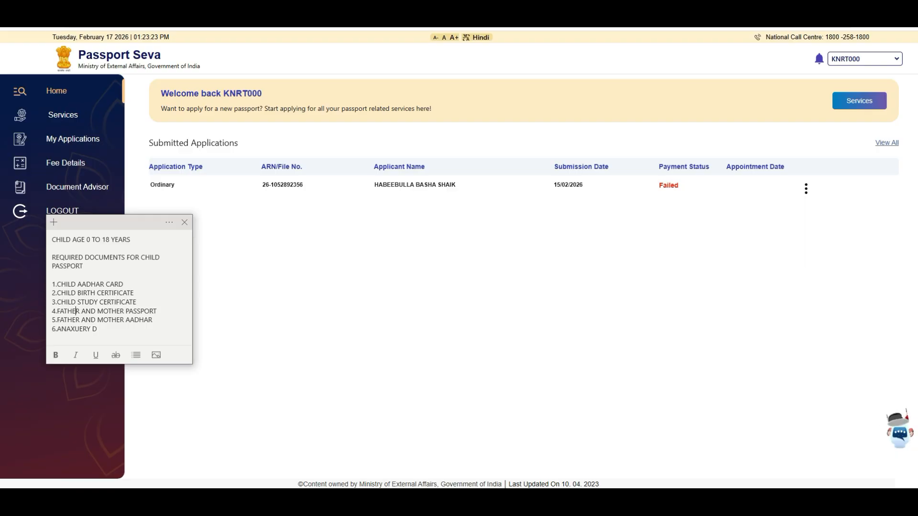
key(Down)
key(Down)
Bring up the Annexure D parental declaration PDF and scroll through it to the Note section and back.
key(alt+Tab)
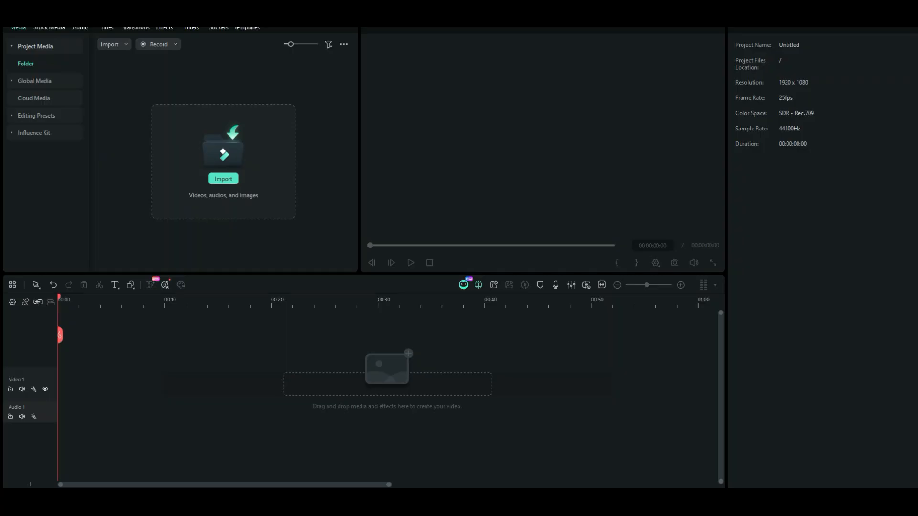
key(alt+Tab)
key(alt+Tab)
key(Tab)
key(Tab)
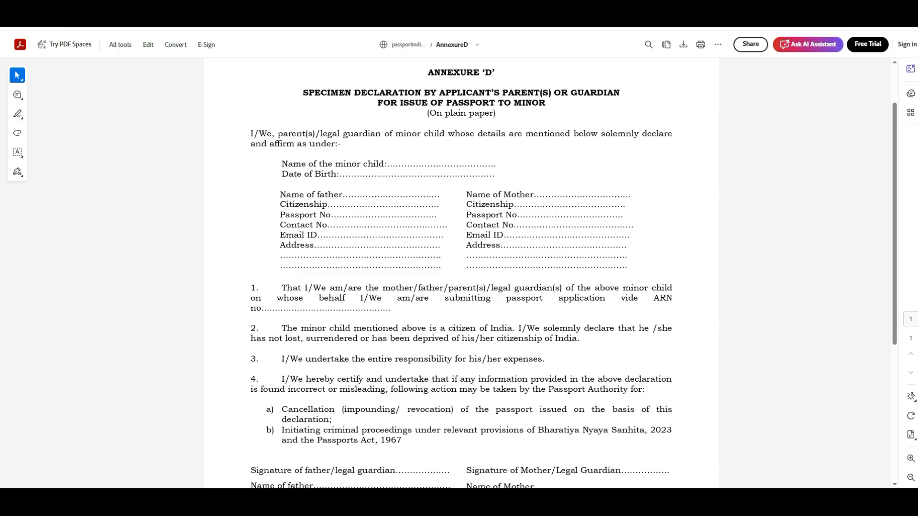
scroll(461, 273, down, 5)
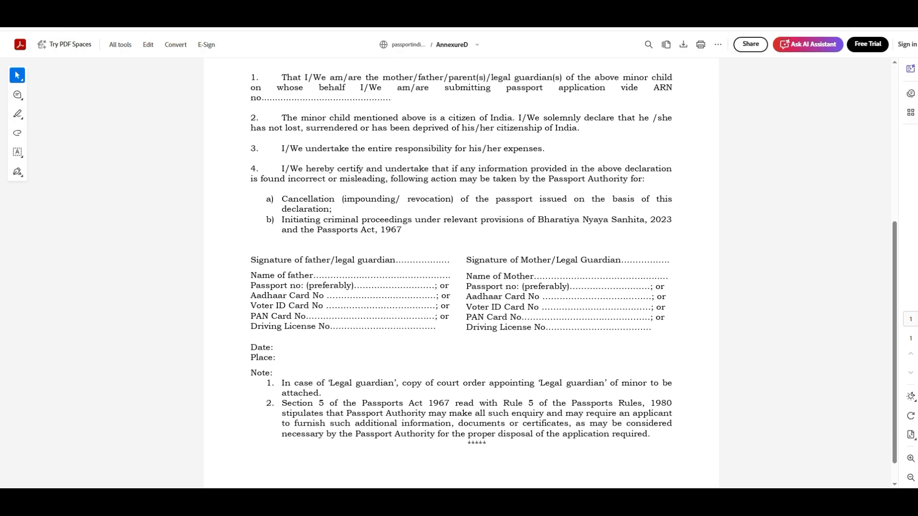
scroll(461, 273, up, 6)
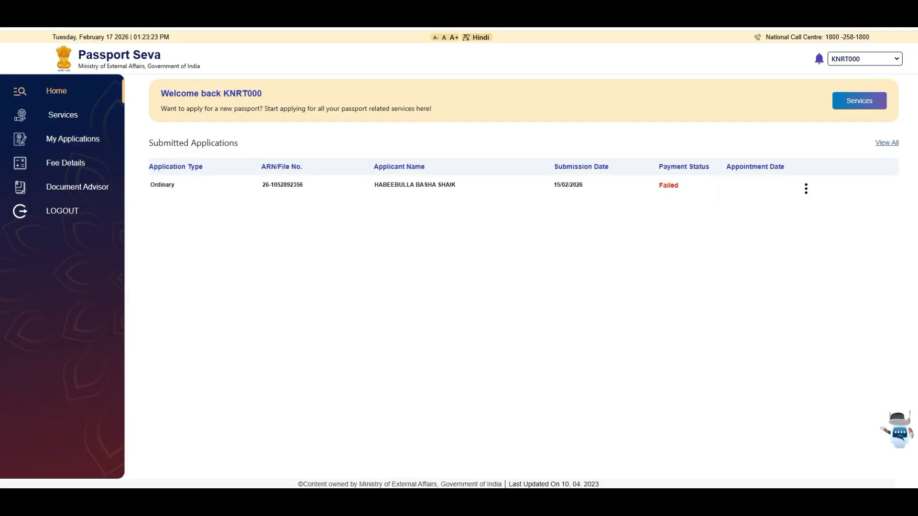
Start a fresh passport application, skipping previous passport details, with Vijayawada as the passport office.
click(72, 139)
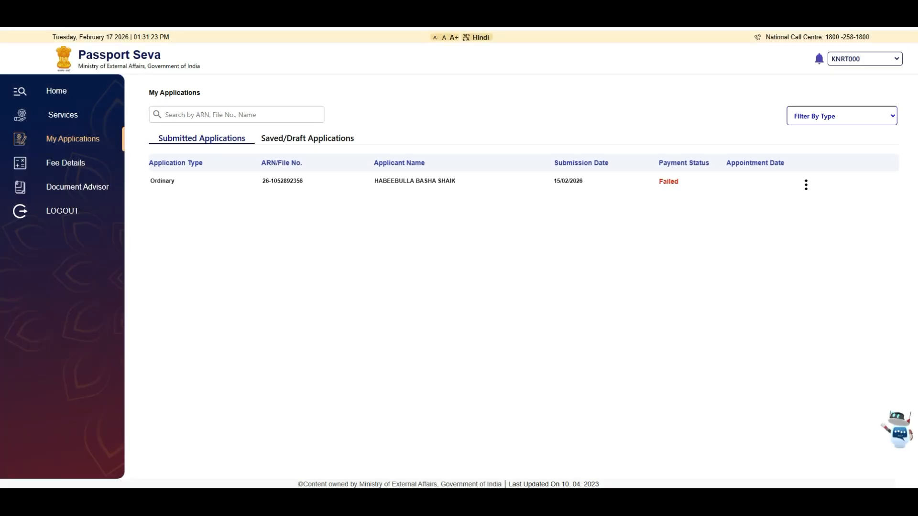
click(62, 115)
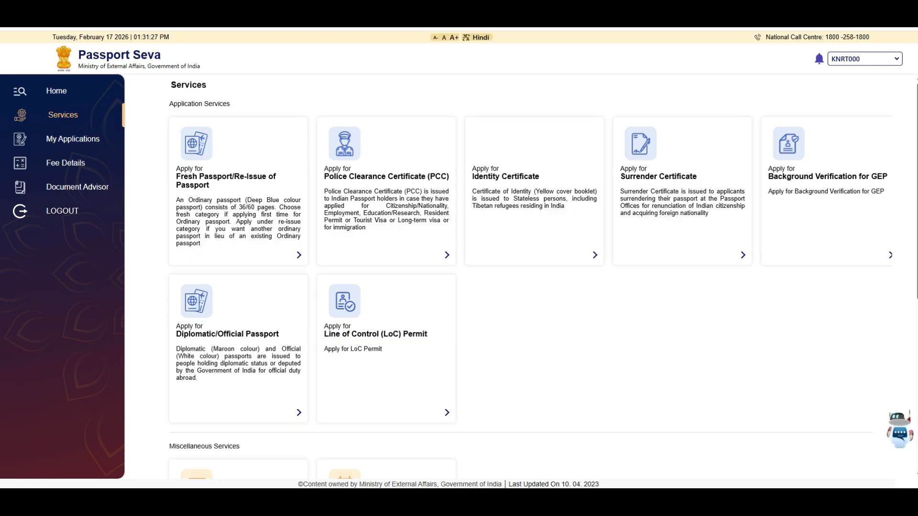
click(238, 191)
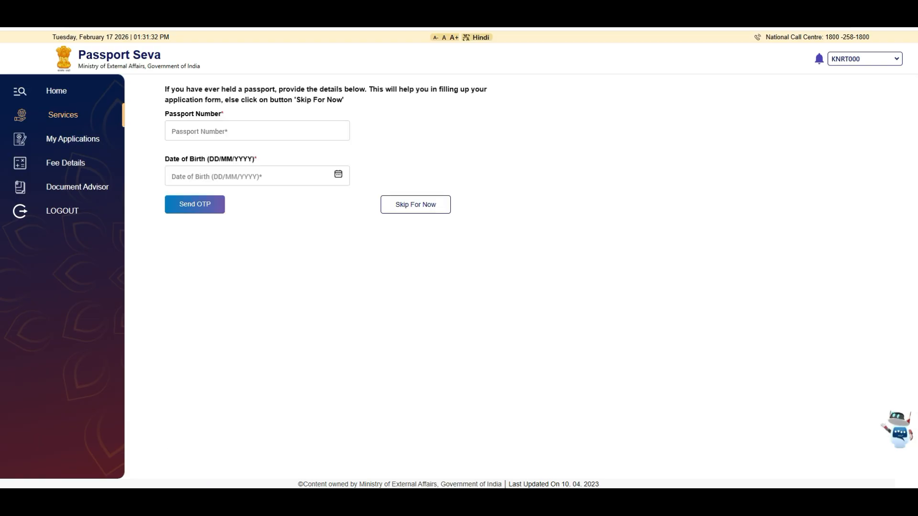
click(415, 204)
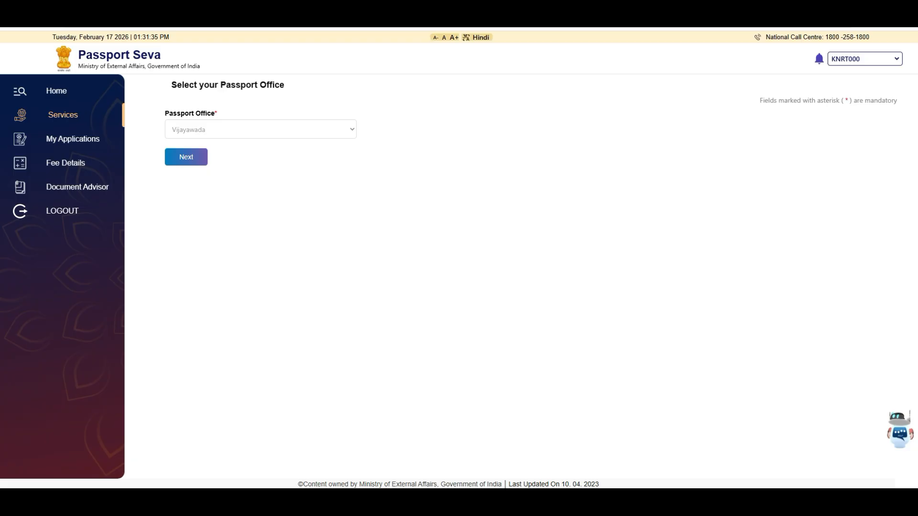
click(186, 156)
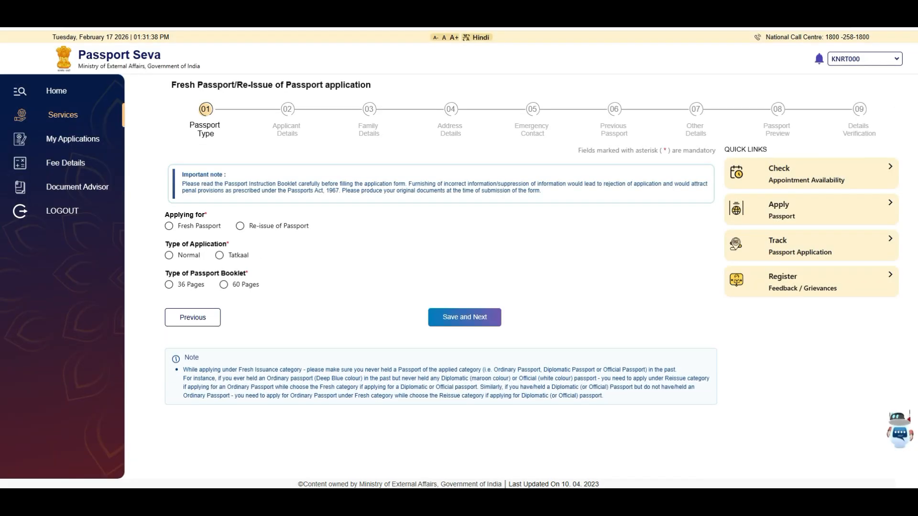
Choose Fresh Passport, Normal application type and a 36-page booklet, then save and continue.
click(169, 226)
click(169, 255)
click(169, 285)
key(Return)
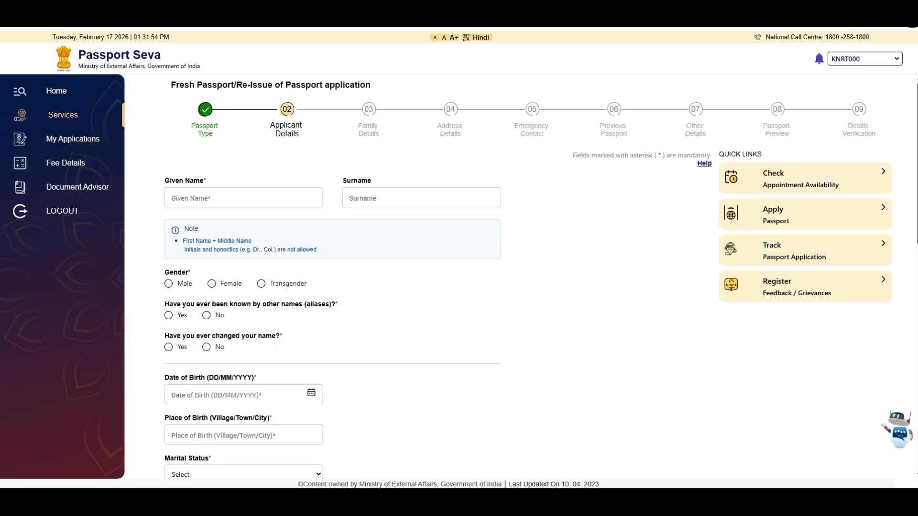
Enter the child's given name and surname and set gender to Male.
click(243, 198)
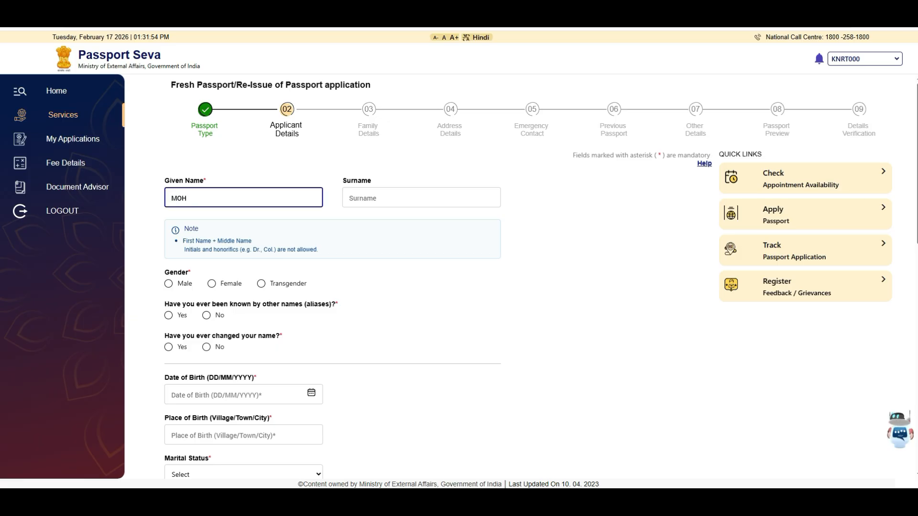
key(Tab)
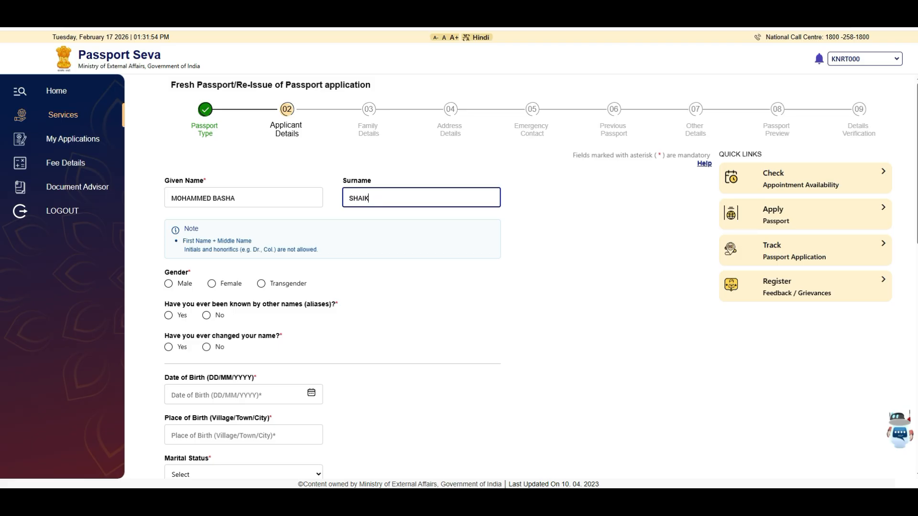
key(Tab)
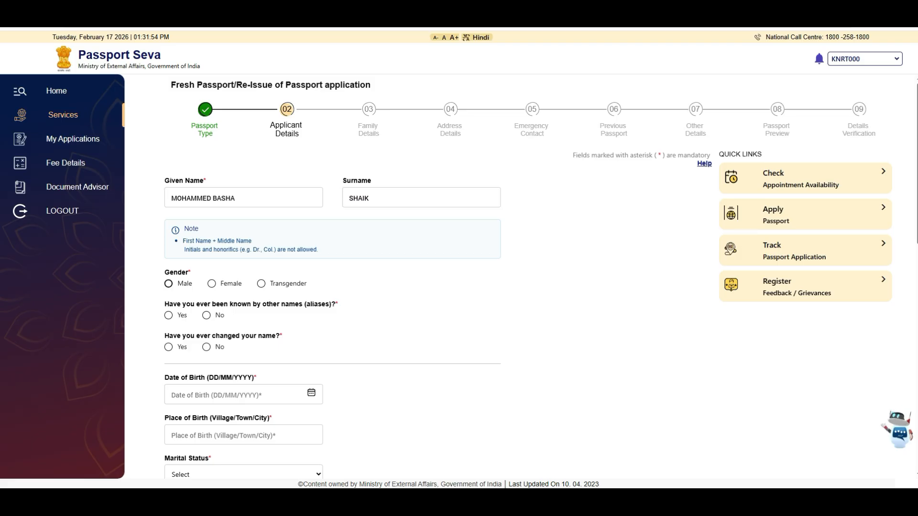
key(space)
click(207, 315)
click(206, 347)
click(239, 395)
scroll(239, 394, down, 2)
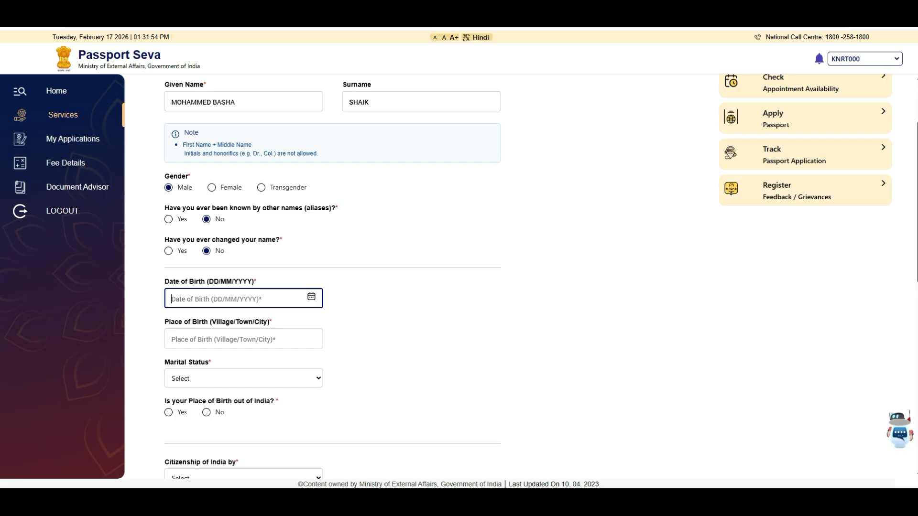
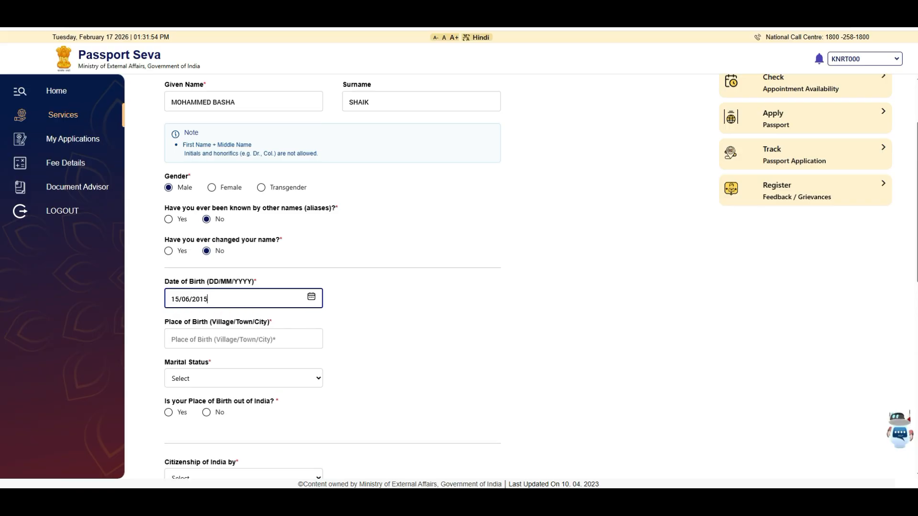
key(Tab)
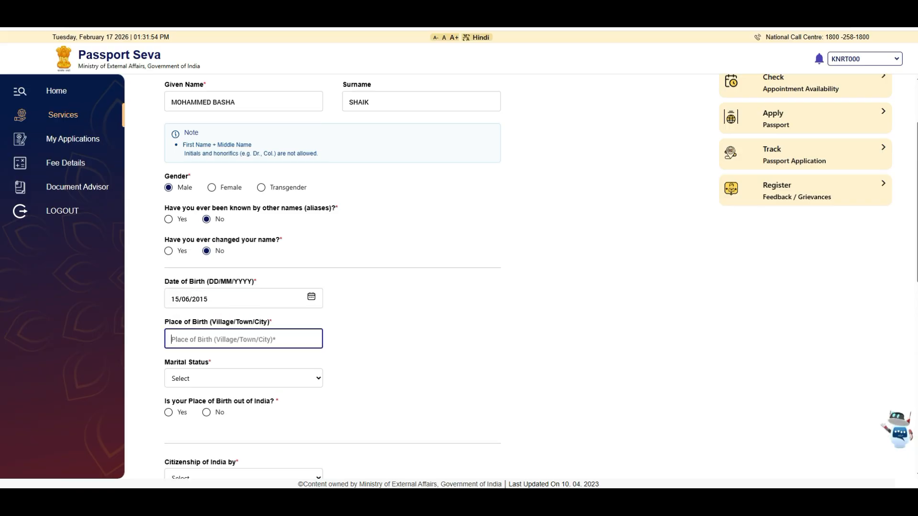
text(KADAPA)
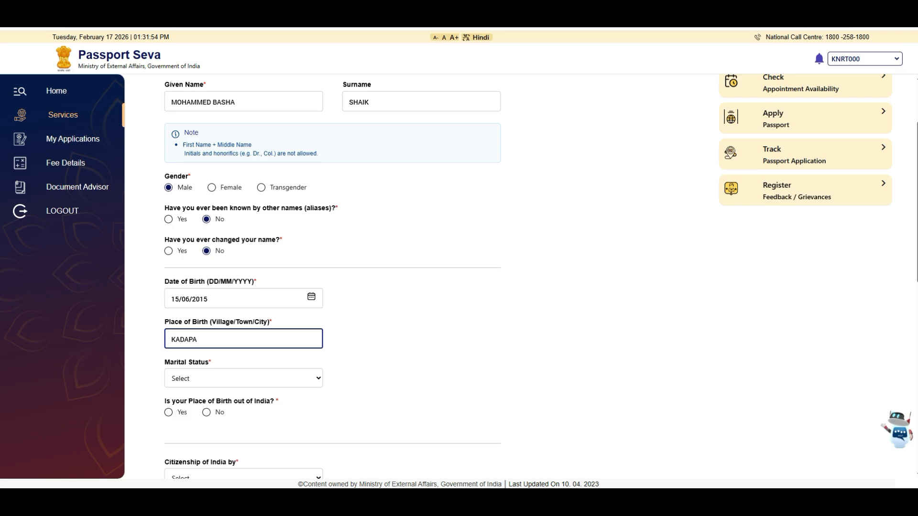
click(244, 378)
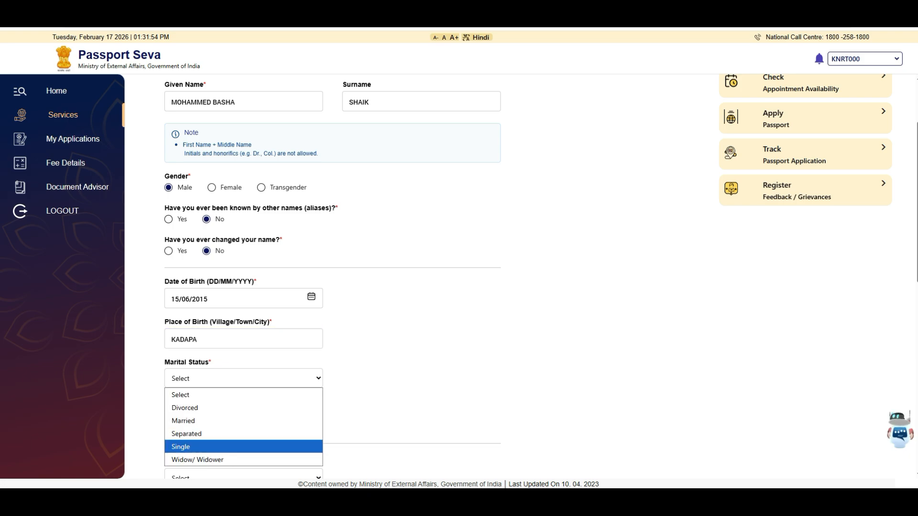
Set marital status to Single, birthplace inside India, and birth state Andhra Pradesh.
key(Return)
scroll(541, 277, down, 2)
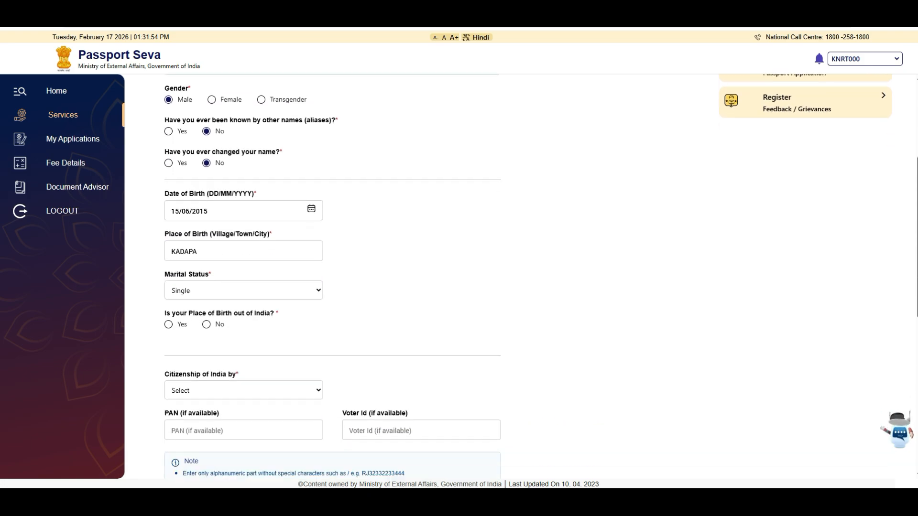
scroll(541, 276, down, 2)
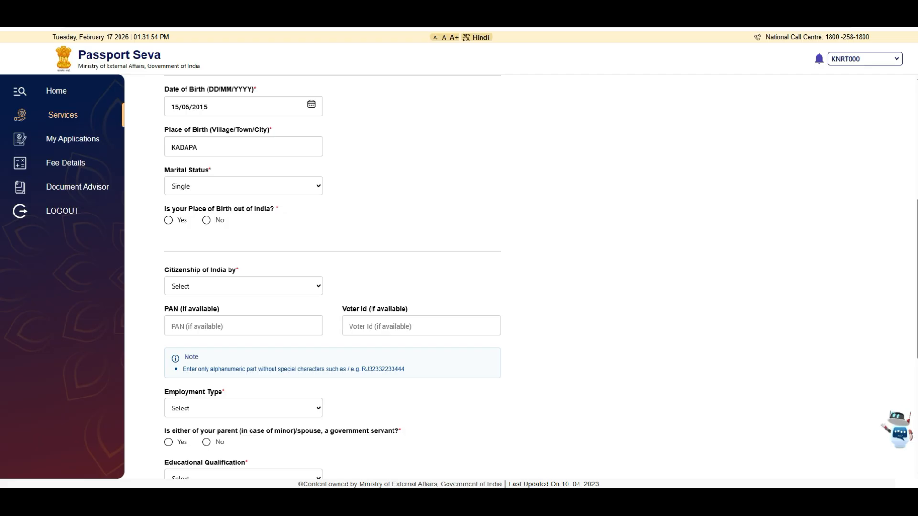
click(207, 221)
click(243, 256)
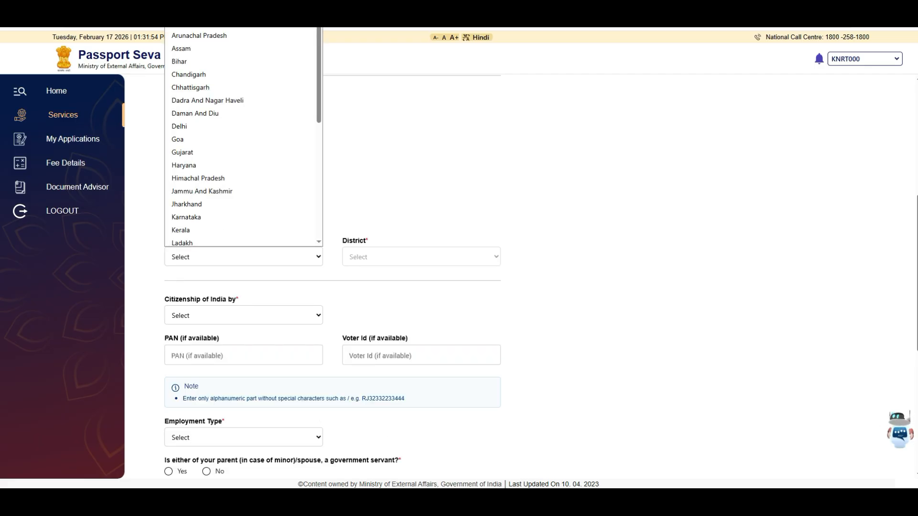
click(199, 23)
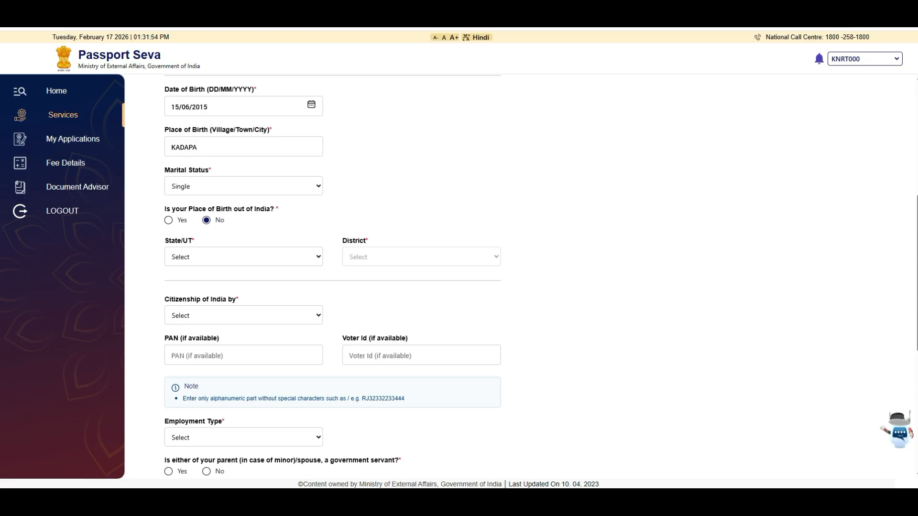
click(421, 257)
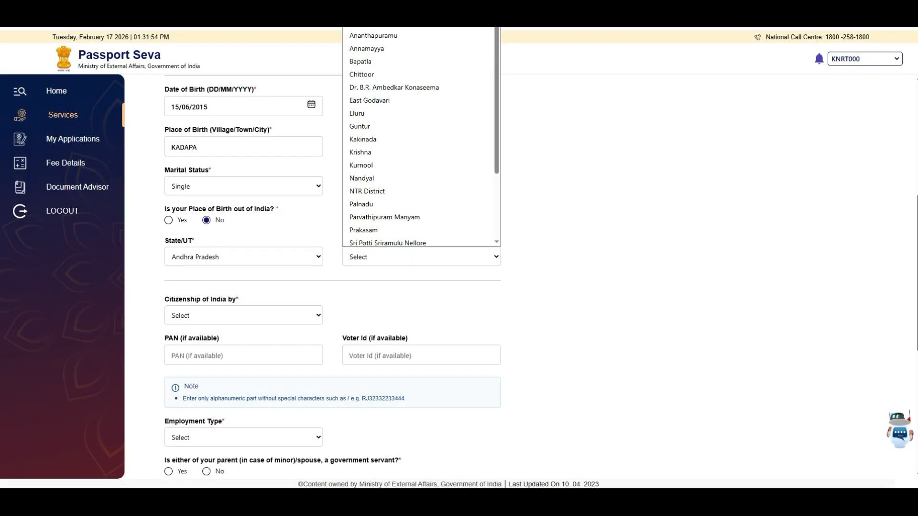
Choose YSR District as the birth district and Birth as the basis of citizenship.
scroll(415, 203, down, 3)
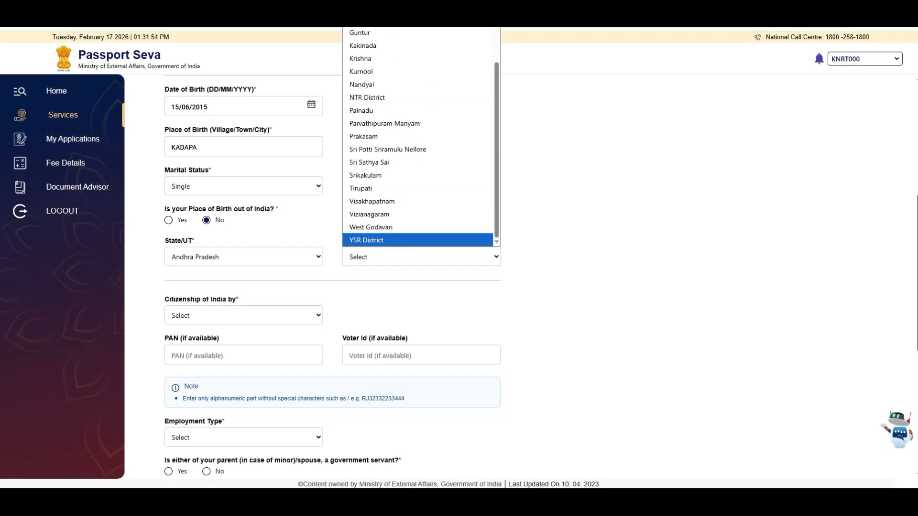
click(366, 240)
click(244, 315)
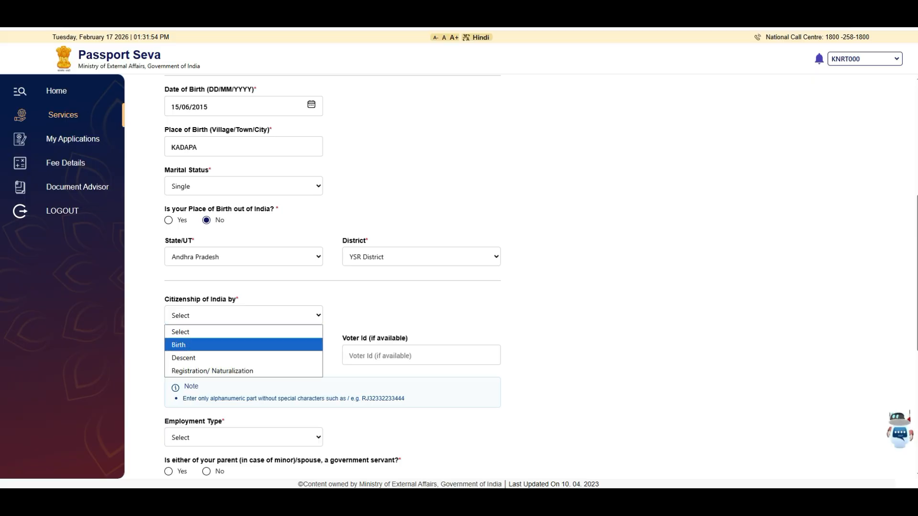
key(Return)
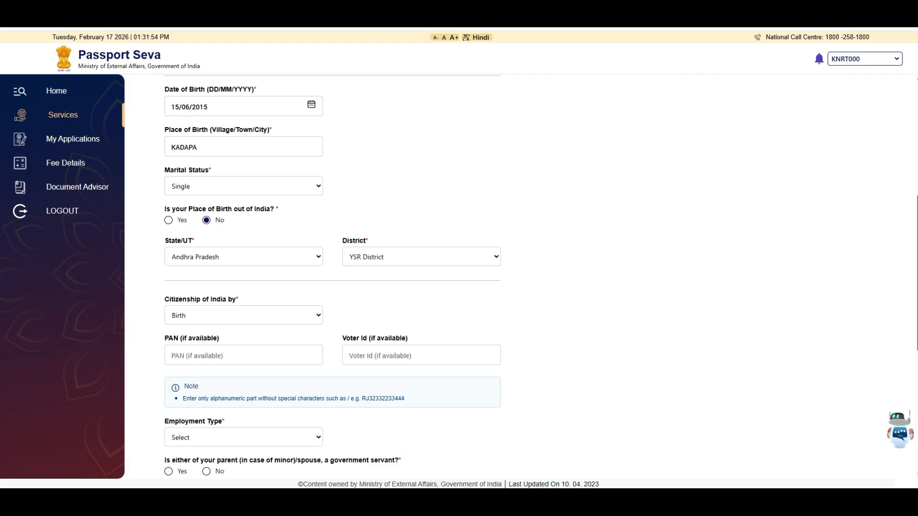
scroll(332, 276, down, 2)
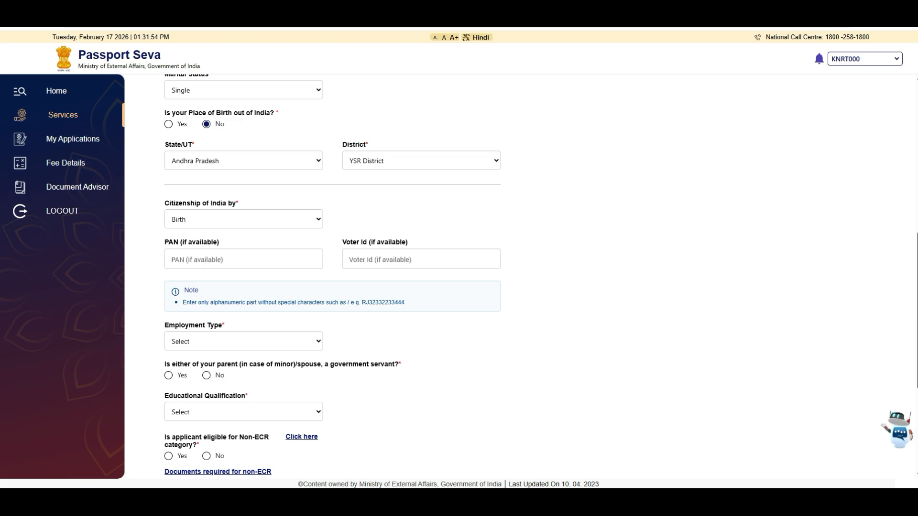
scroll(333, 276, down, 2)
Set employment Others, government-servant parent No, qualification 7th Pass Or Less, and Non-ECR Yes.
click(244, 245)
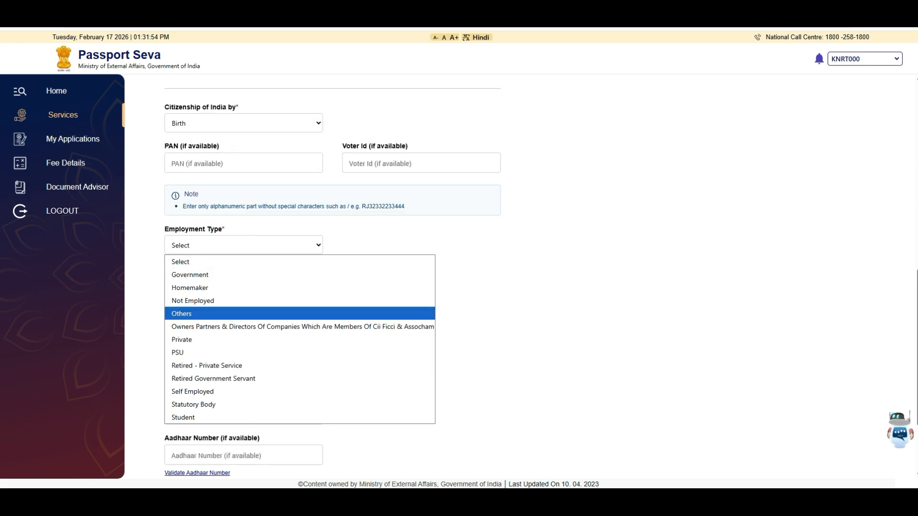
click(191, 313)
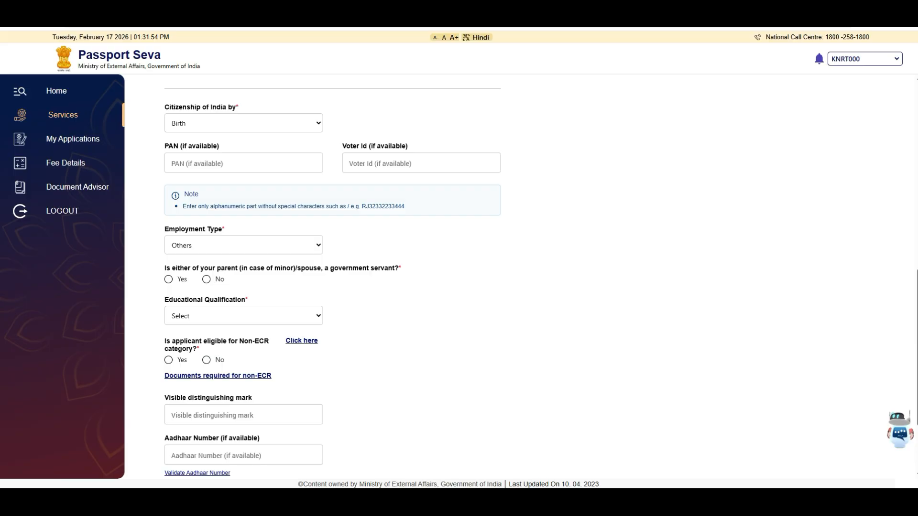
click(207, 280)
click(244, 316)
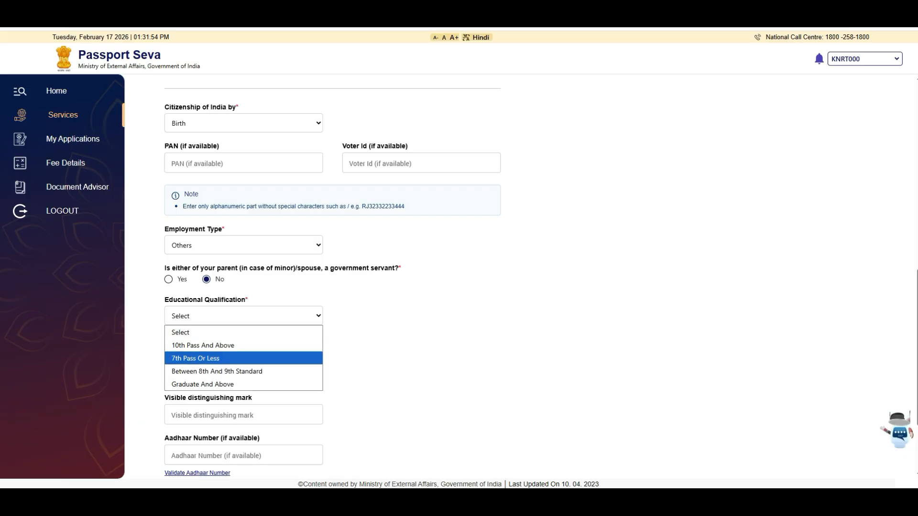
key(Return)
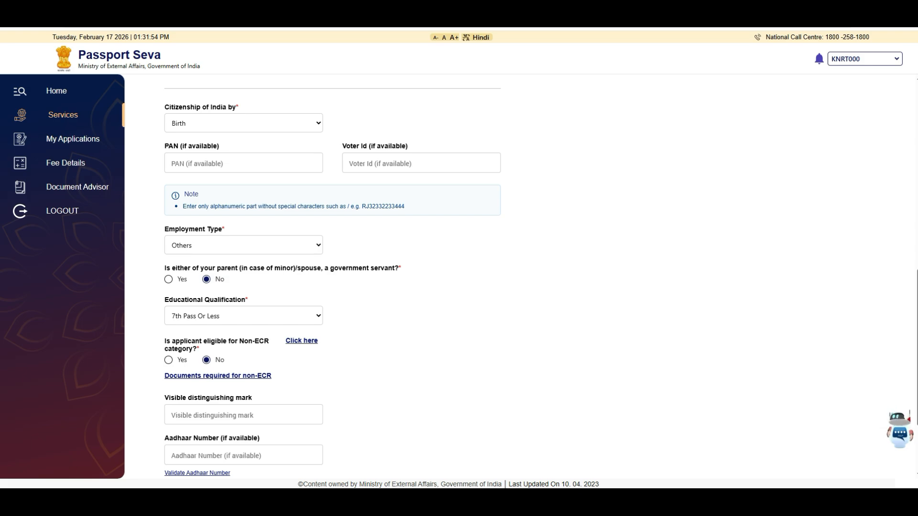
click(168, 360)
Recheck the qualification, settling on 7th Pass Or Less, and reconfirm Non-ECR eligibility.
click(243, 316)
click(225, 358)
click(243, 316)
click(215, 345)
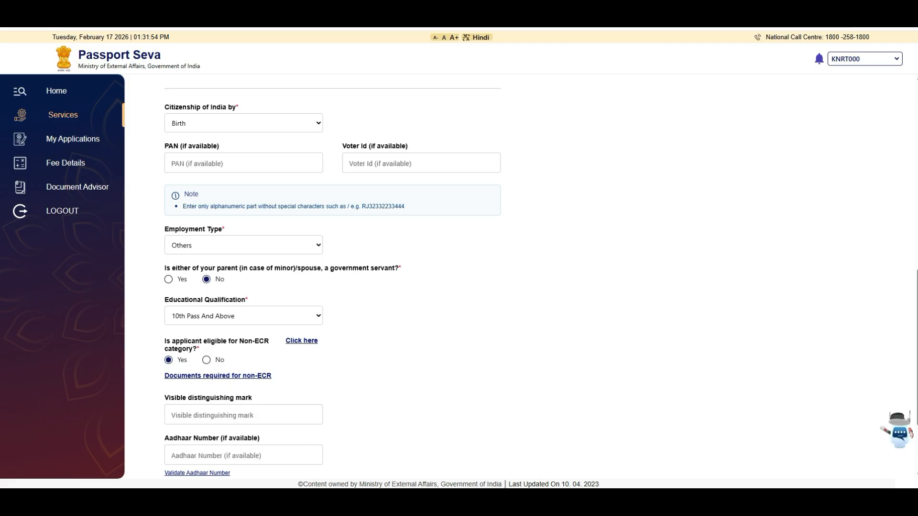
click(244, 316)
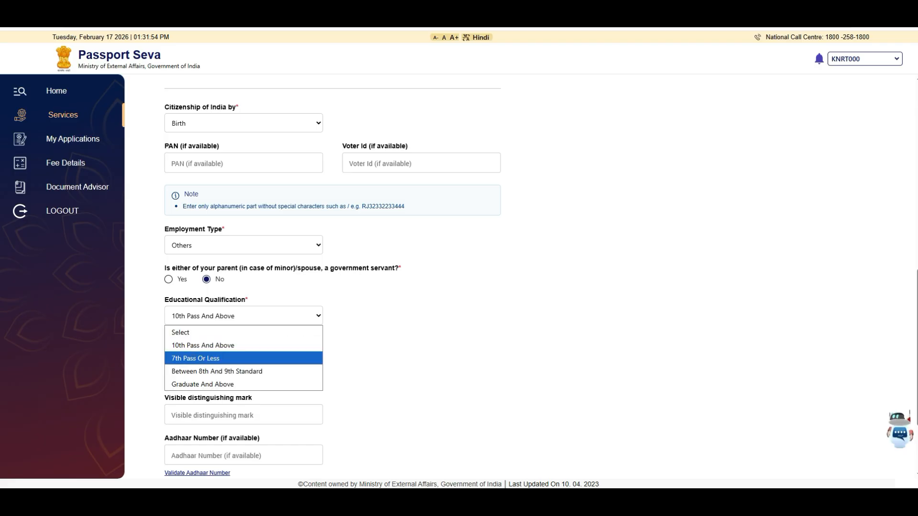
click(215, 359)
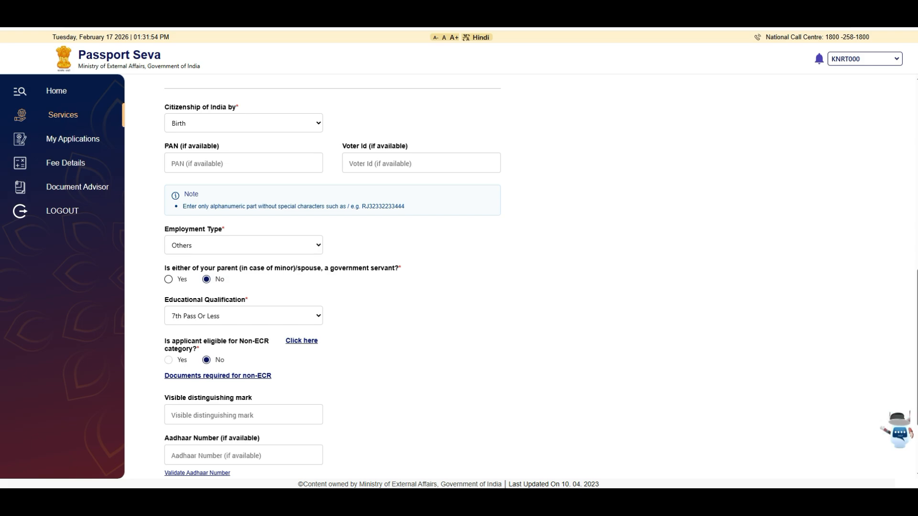
click(169, 360)
scroll(332, 277, down, 3)
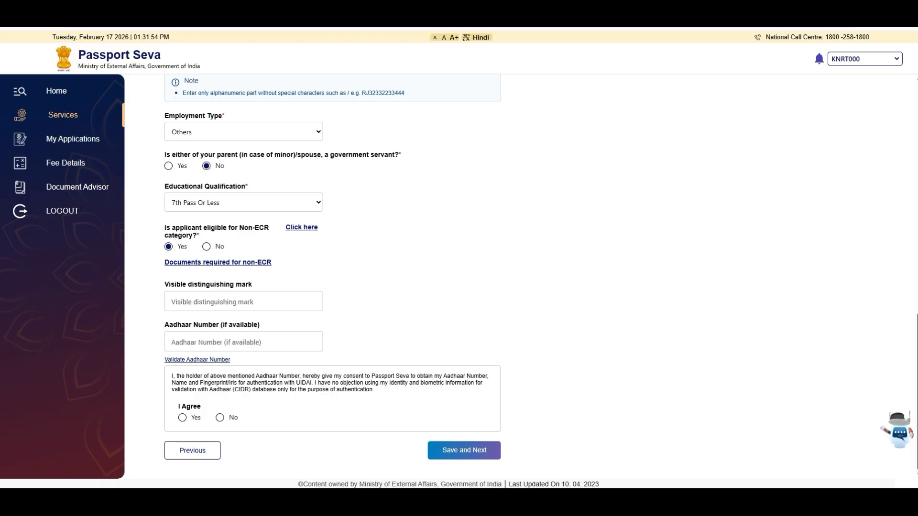
click(243, 342)
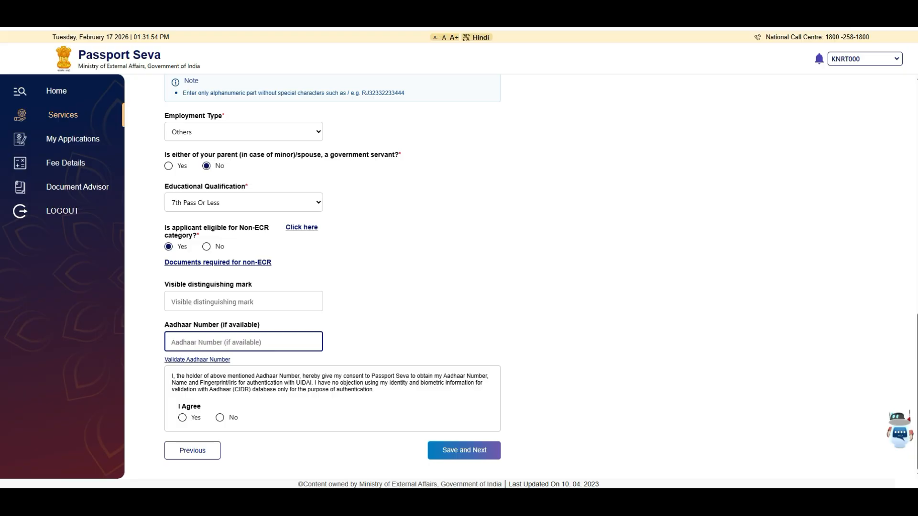
Save the applicant details and enter the father's and mother's given names and surnames.
click(478, 450)
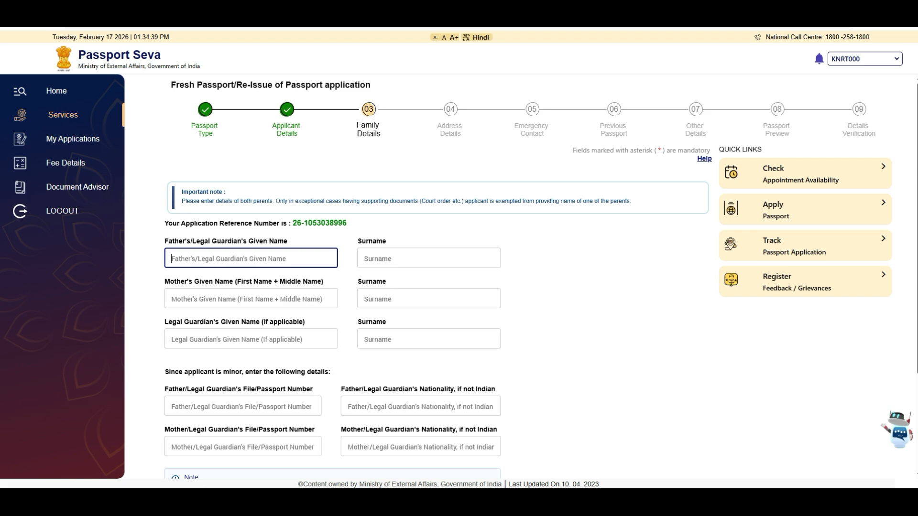
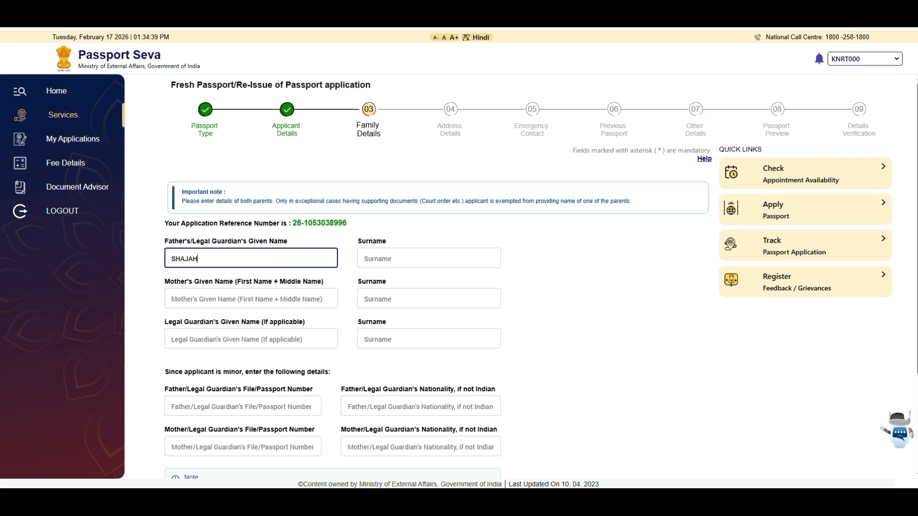
key(Tab)
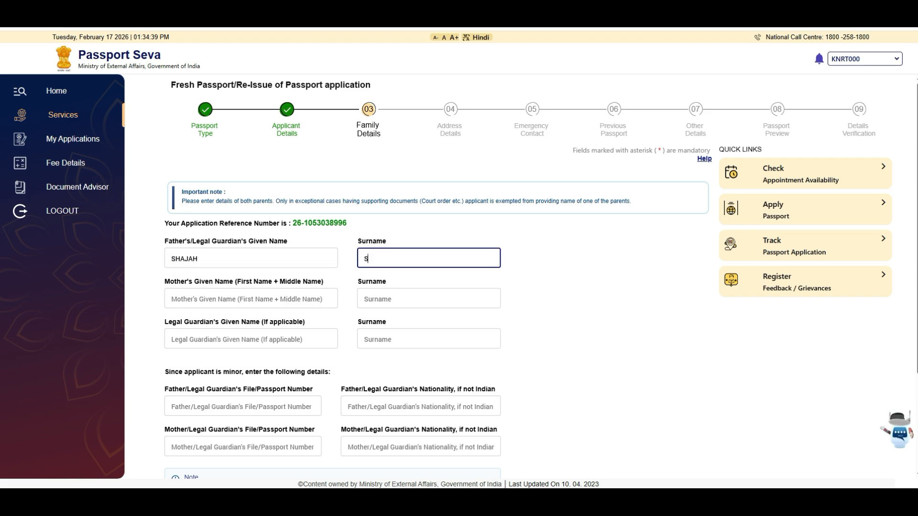
key(Tab)
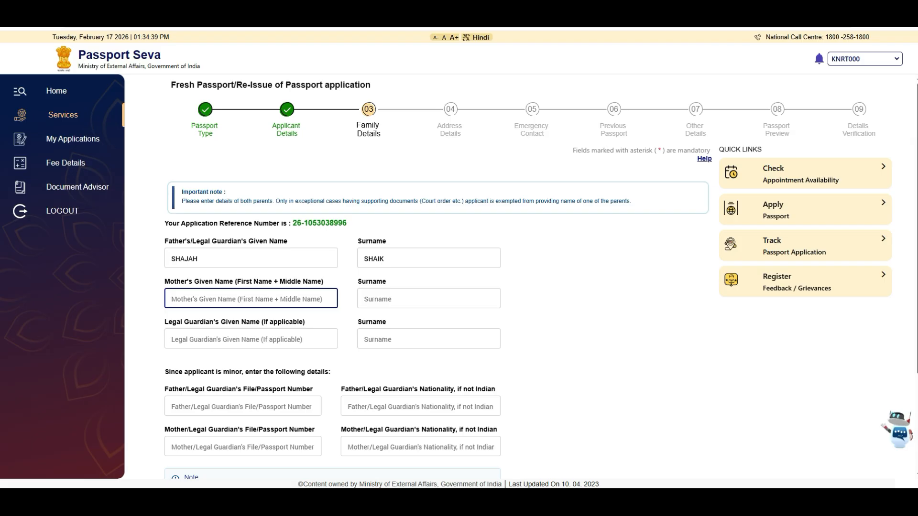
key(Tab)
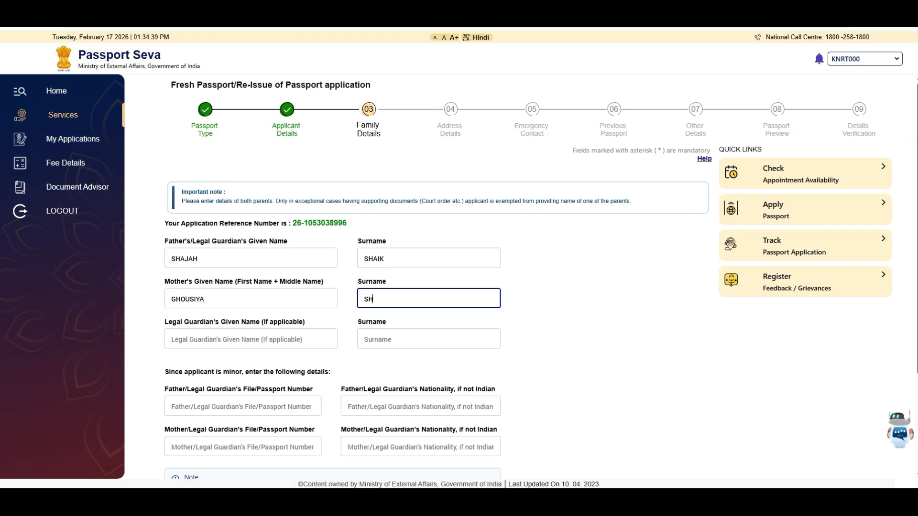
Enter the father's passport number and save the family details.
key(Tab)
key(Tab)
key(Tab)
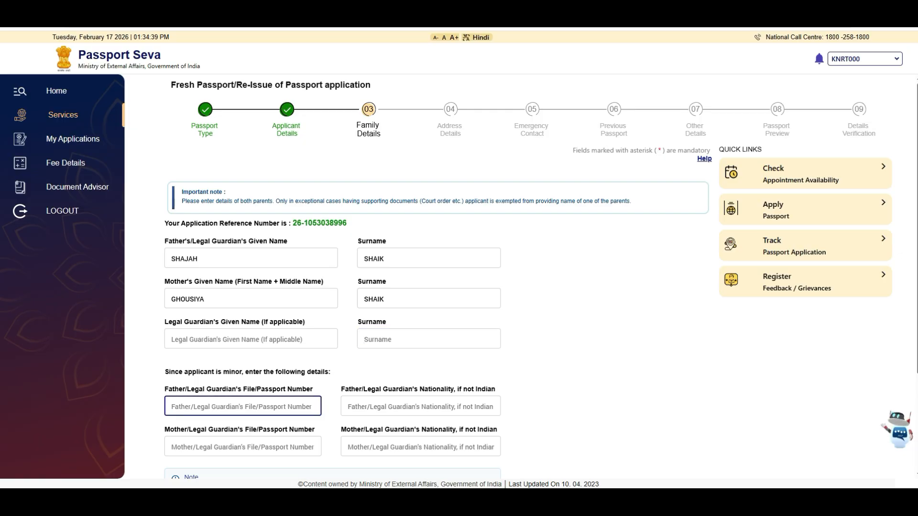
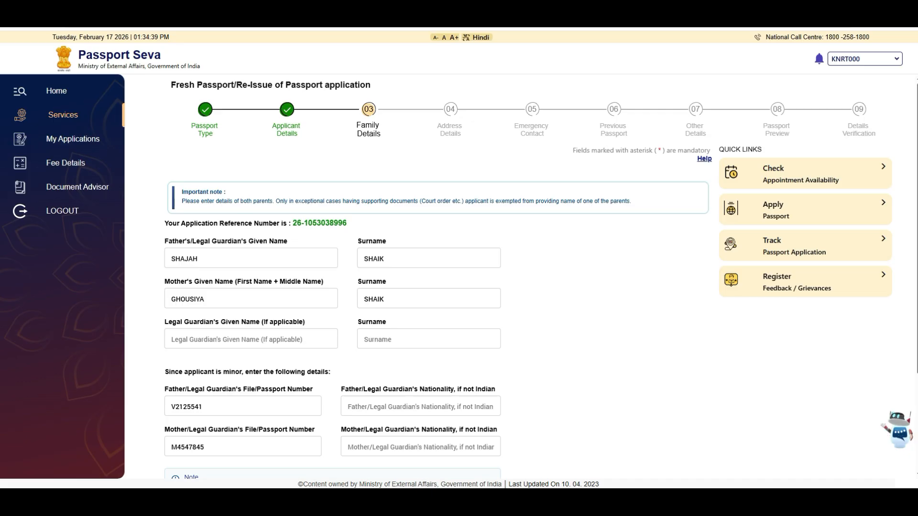
scroll(520, 286, down, 3)
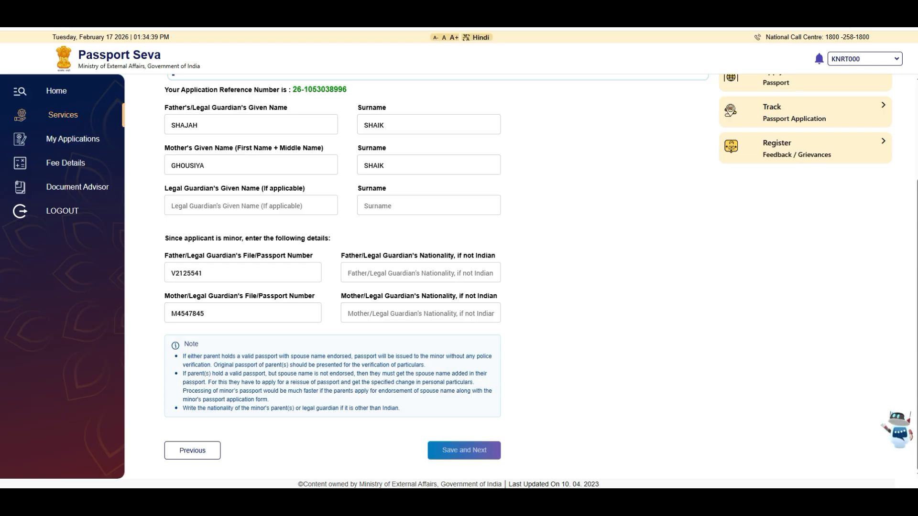
click(464, 450)
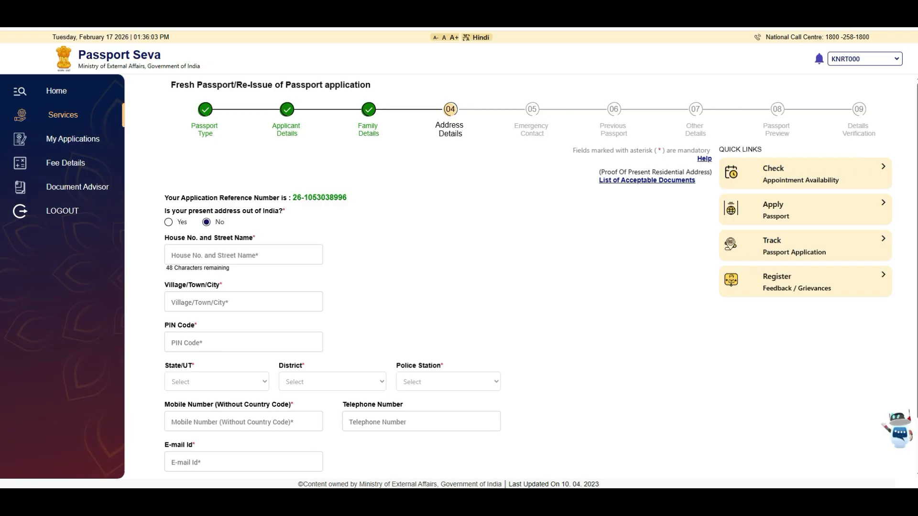
Enter the present address house number and town, correcting a mistyped house number.
click(243, 255)
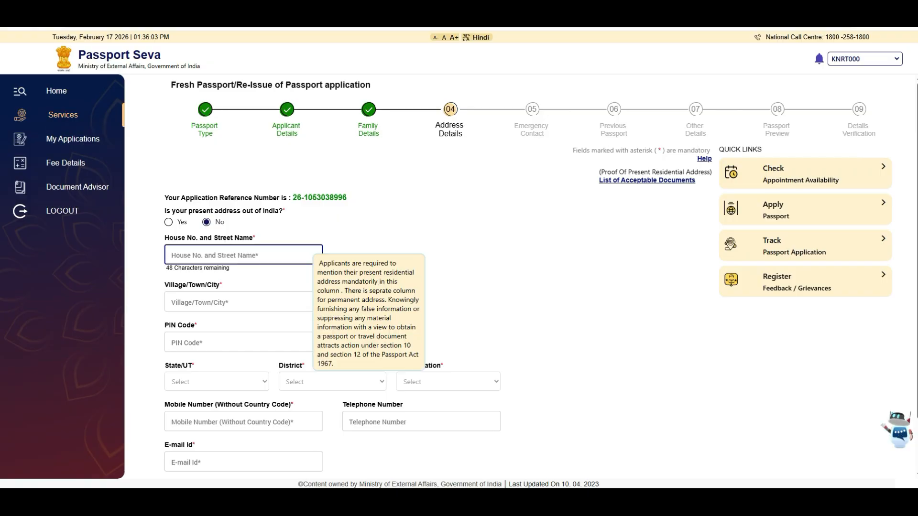
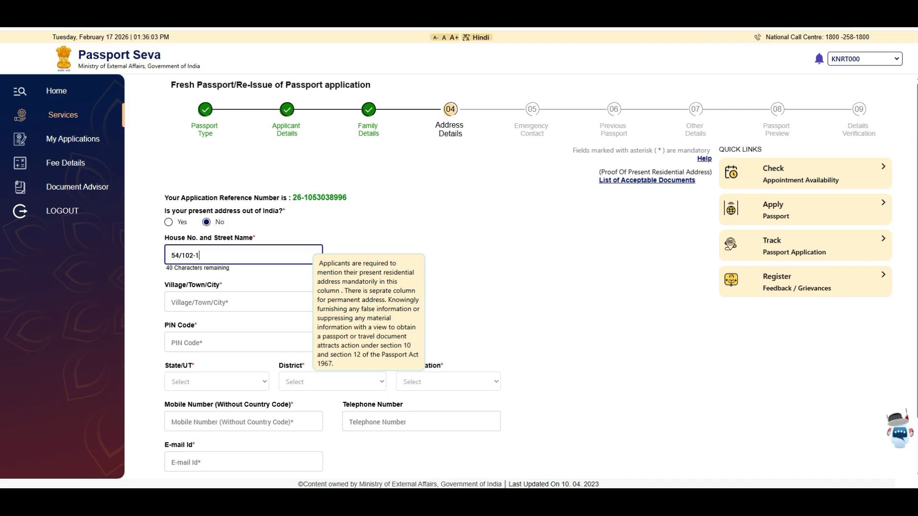
click(200, 302)
text(KADAPA)
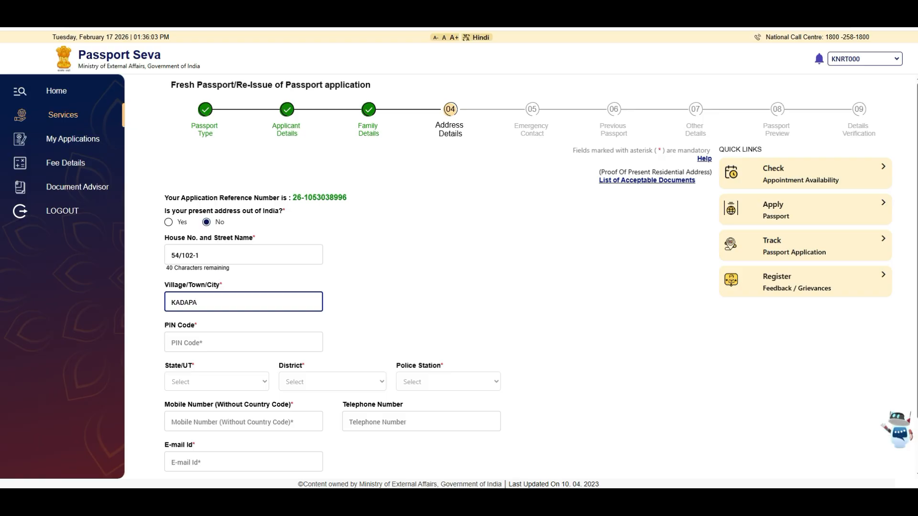
key(Tab)
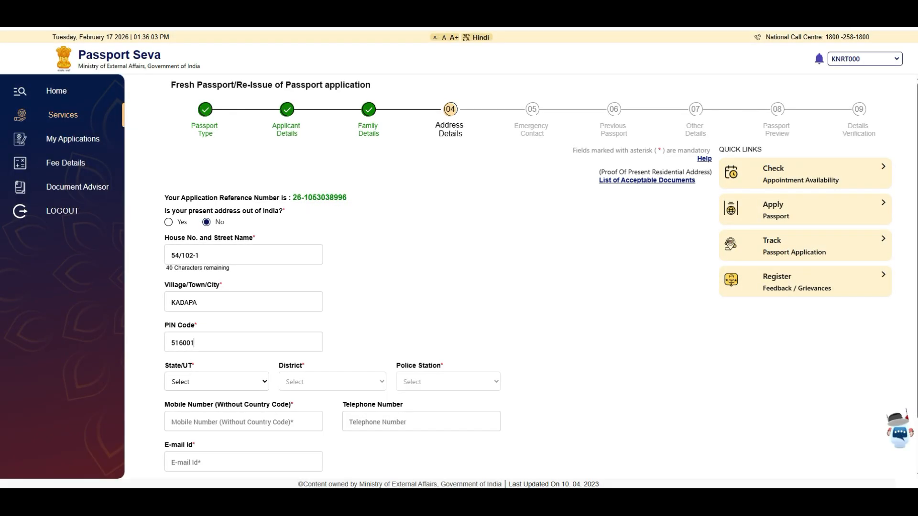
Set the address state Andhra Pradesh, district YSR District and police station Kadapa II Town.
click(216, 381)
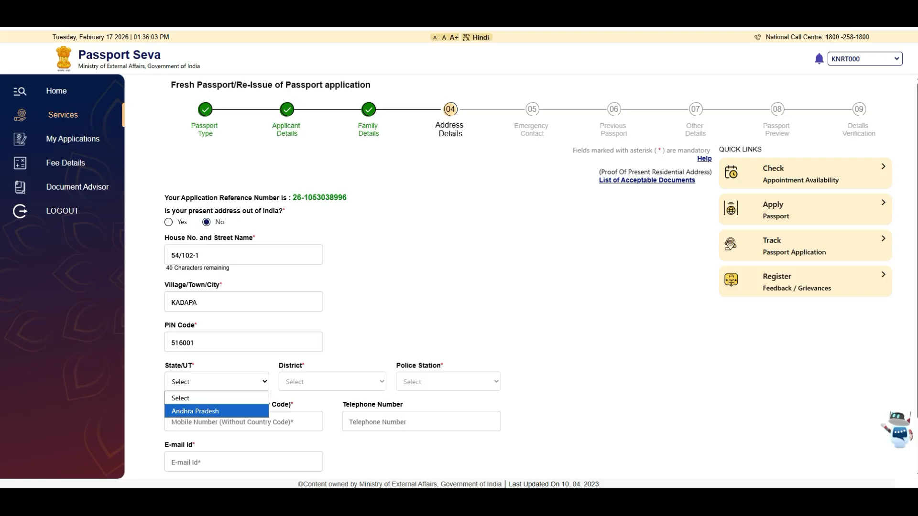
click(196, 412)
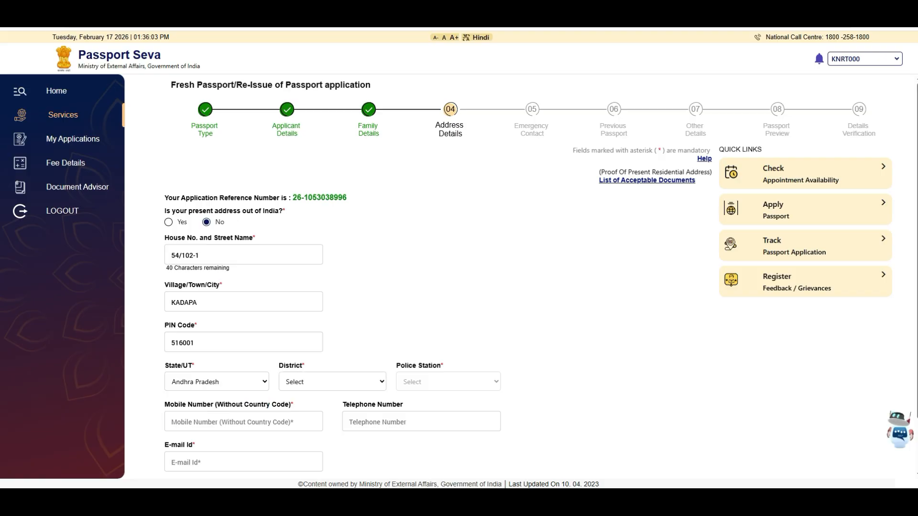
click(333, 381)
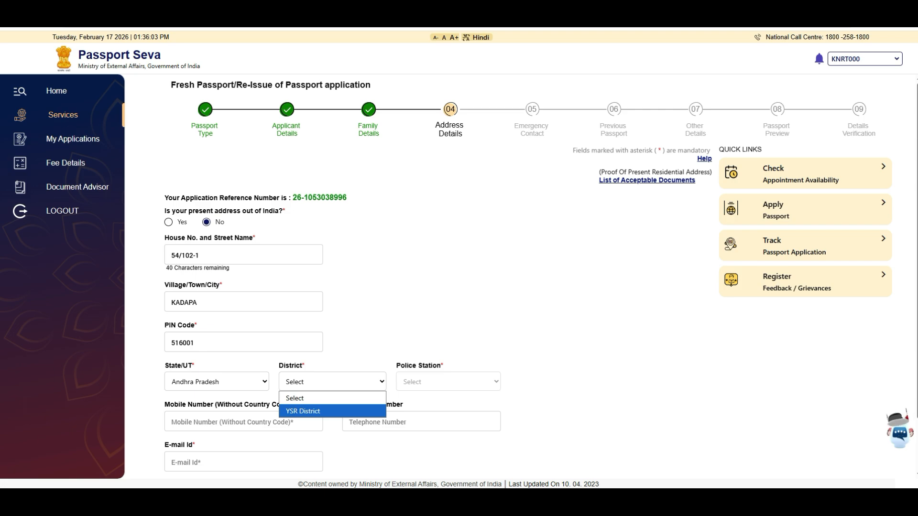
key(Return)
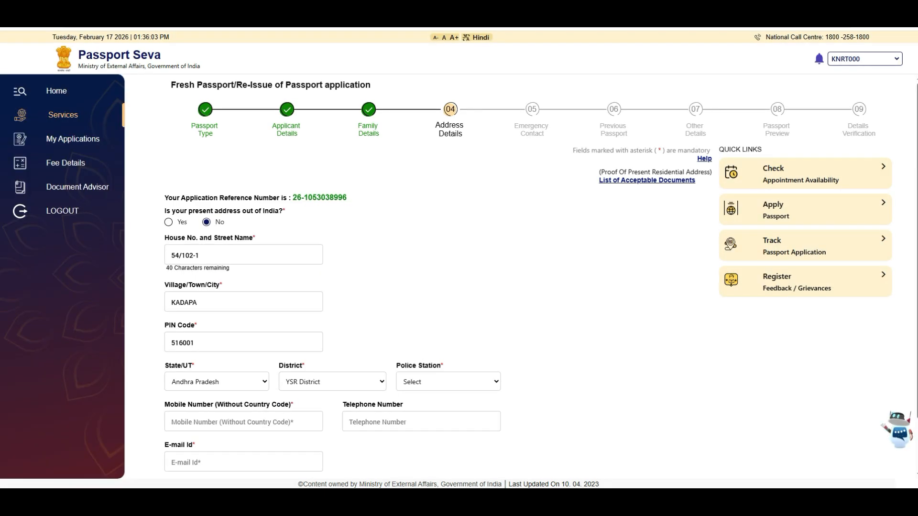
click(448, 381)
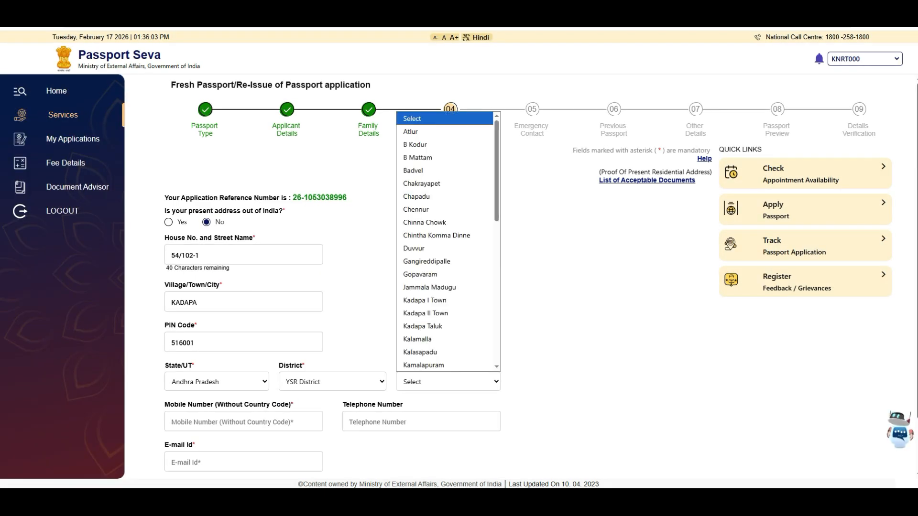
key(Up)
key(Return)
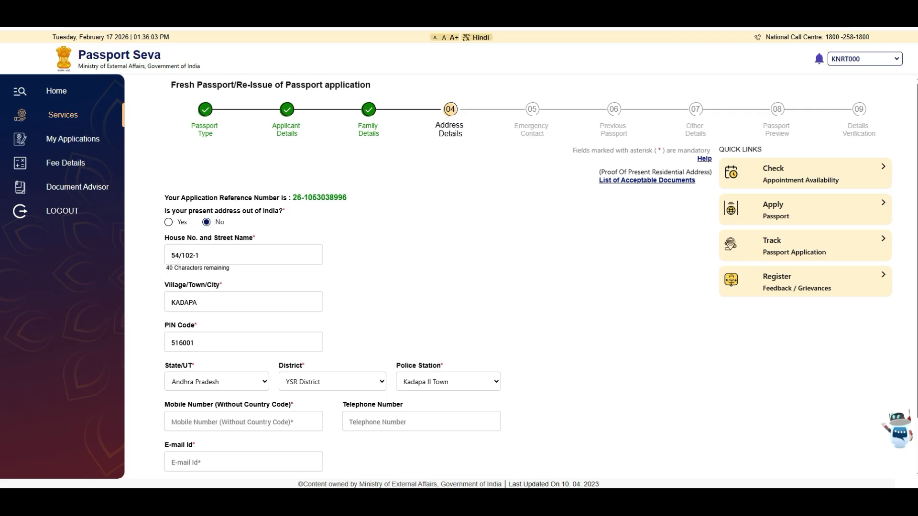
scroll(426, 277, down, 2)
click(243, 359)
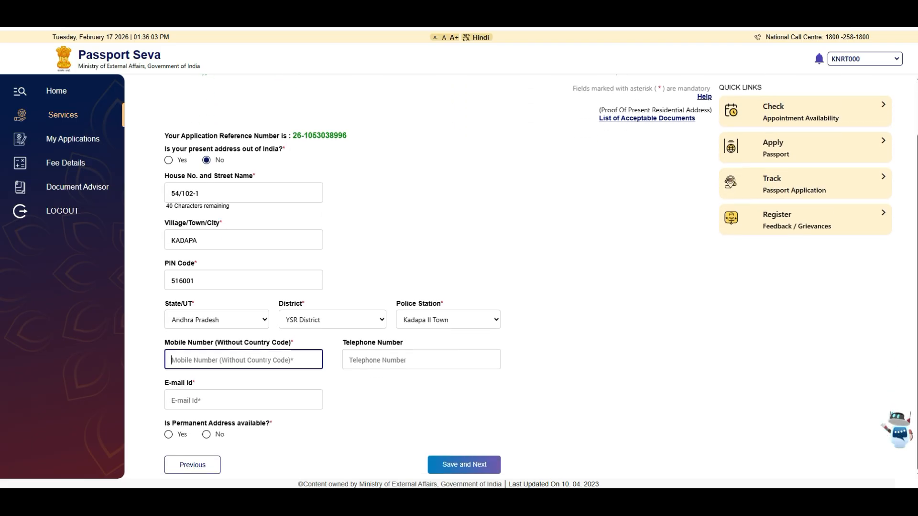
Enter the contact mobile number and e-mail, and mark permanent address available and same as present.
text(98)
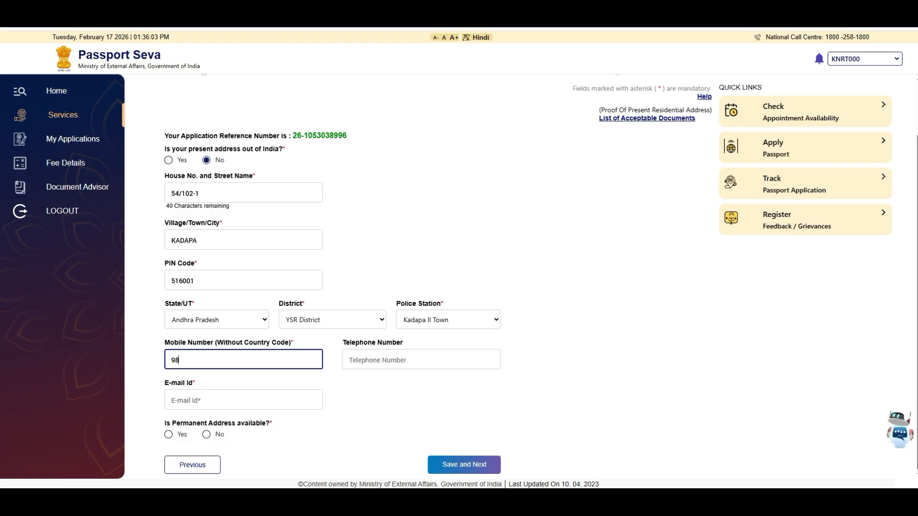
text(76543210)
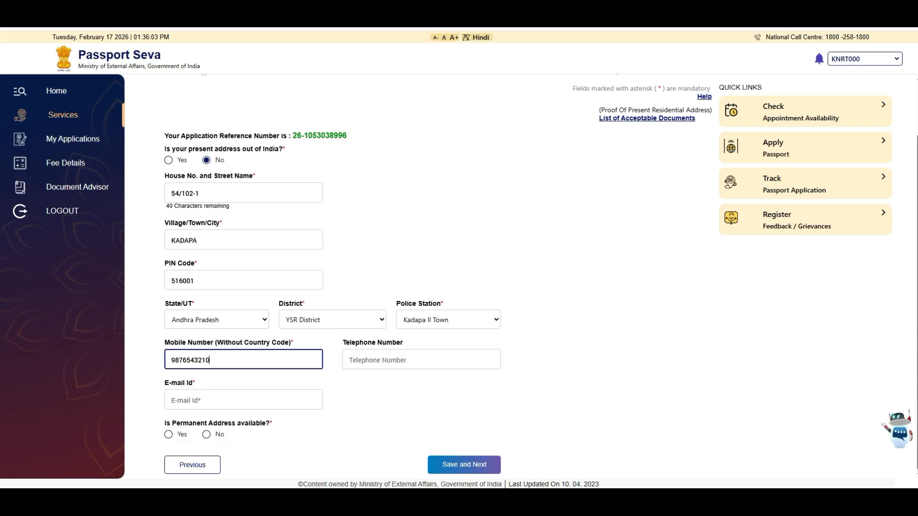
click(244, 400)
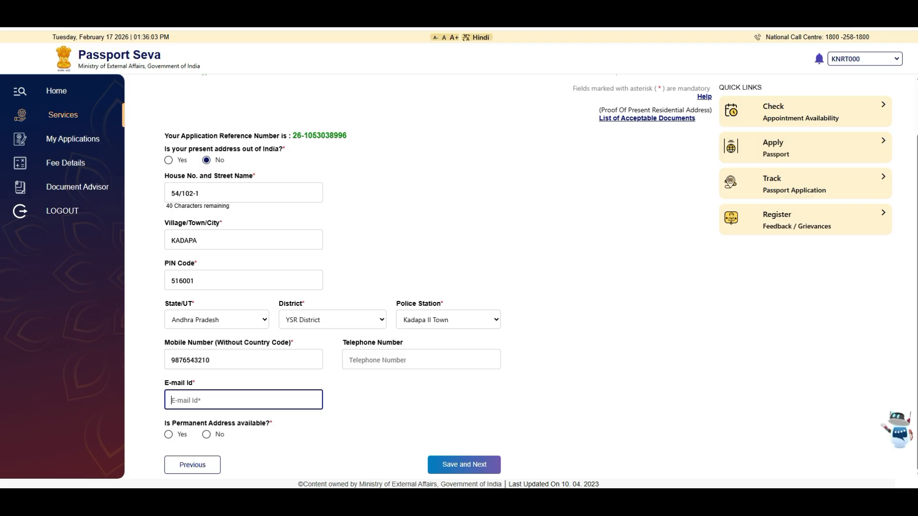
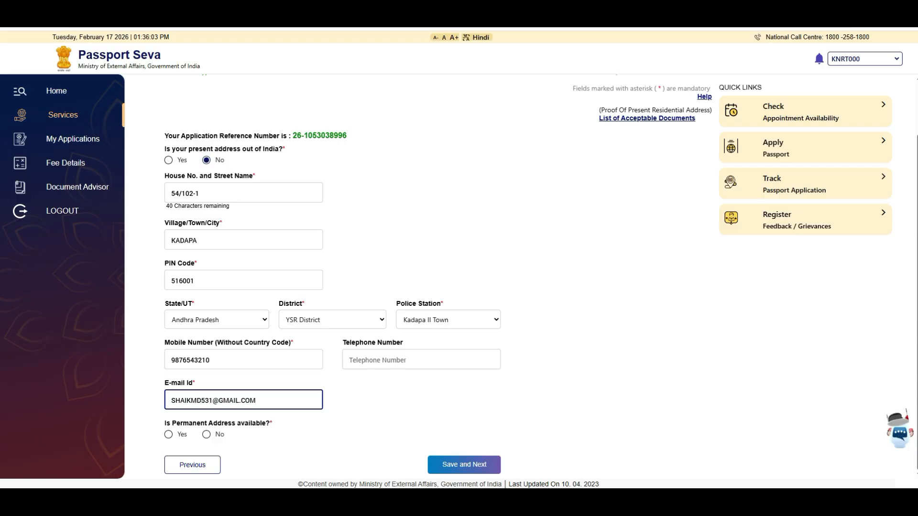
click(168, 434)
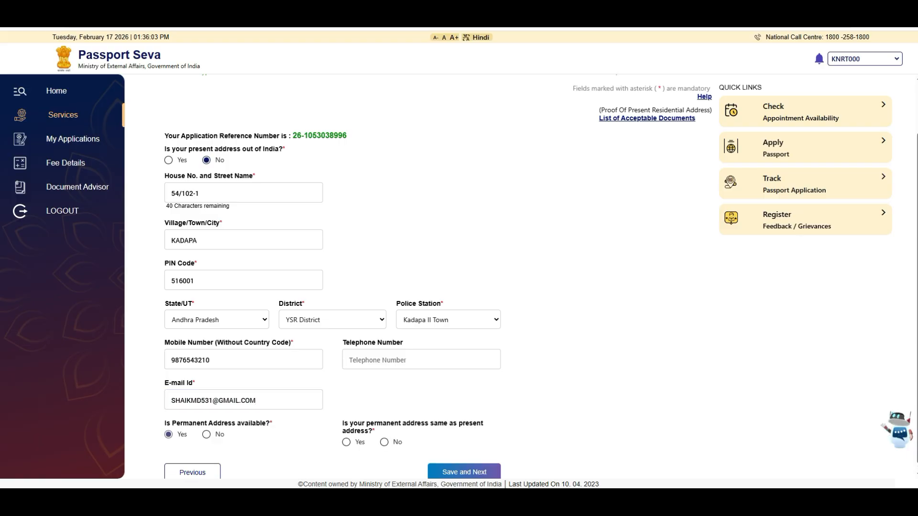
scroll(346, 440, down, 1)
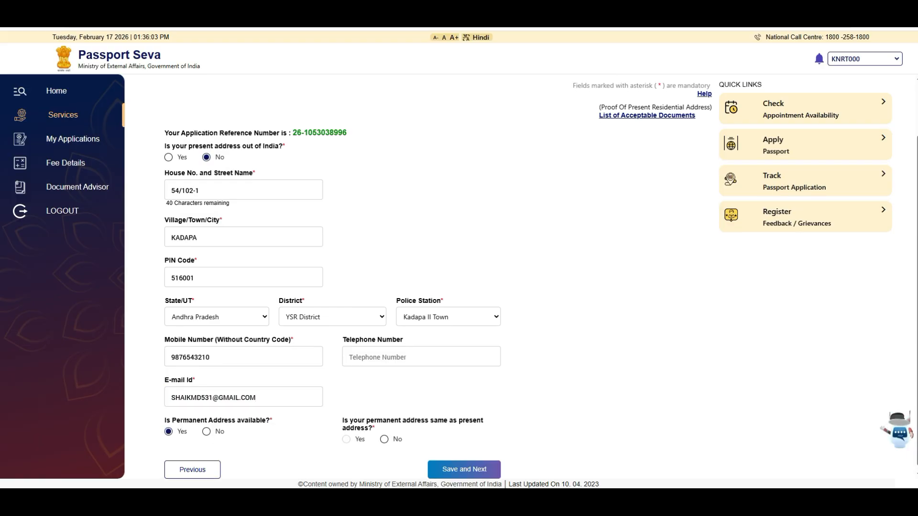
click(346, 435)
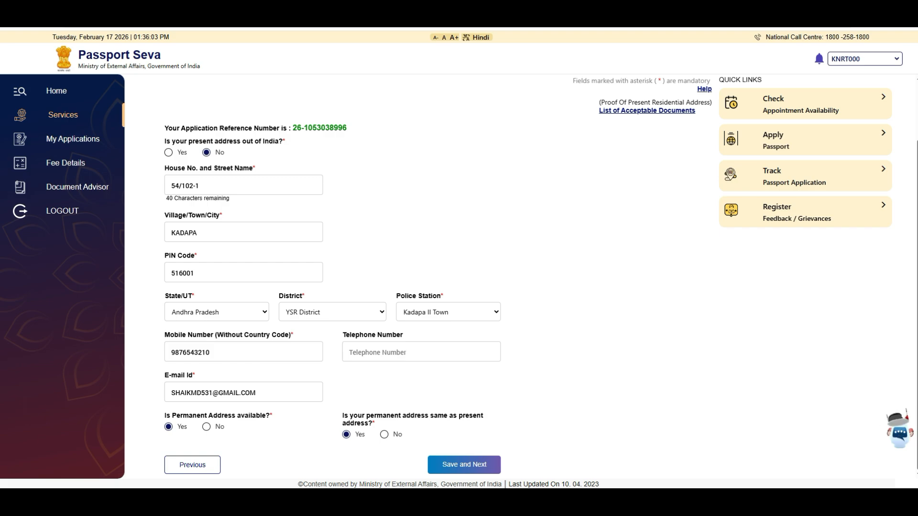
Save the address details, confirming the regional passport office and dismissing the browser's save-address offer.
click(464, 465)
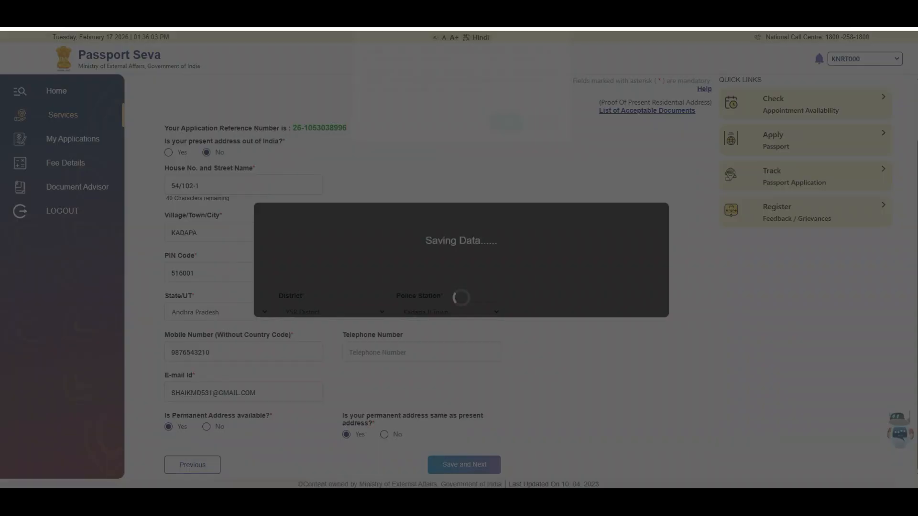
key(Return)
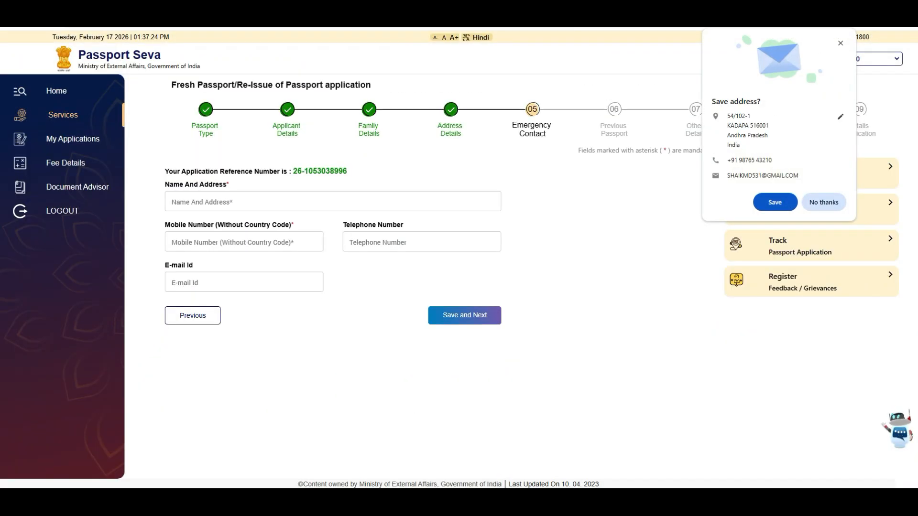
click(332, 202)
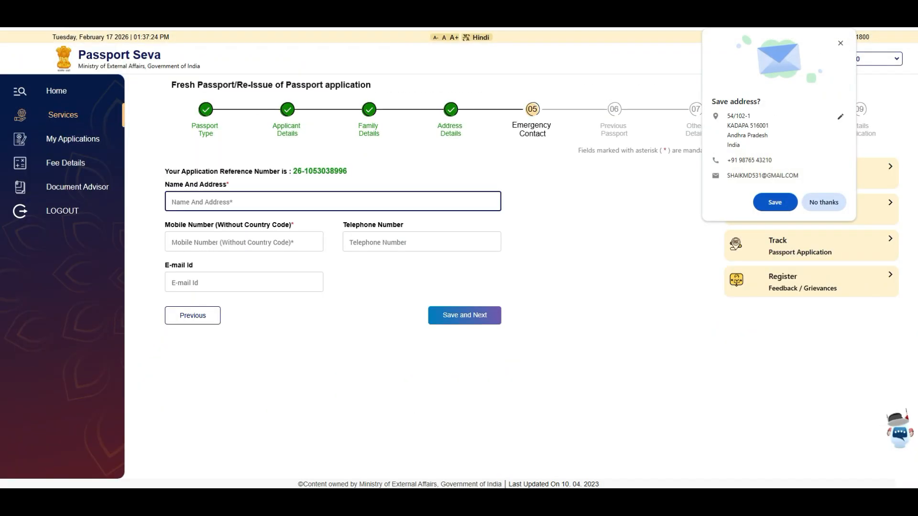
click(775, 202)
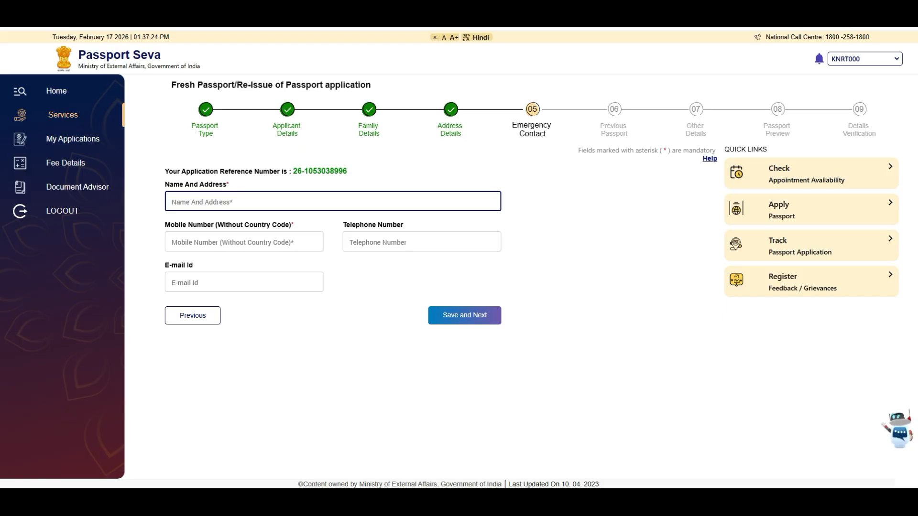
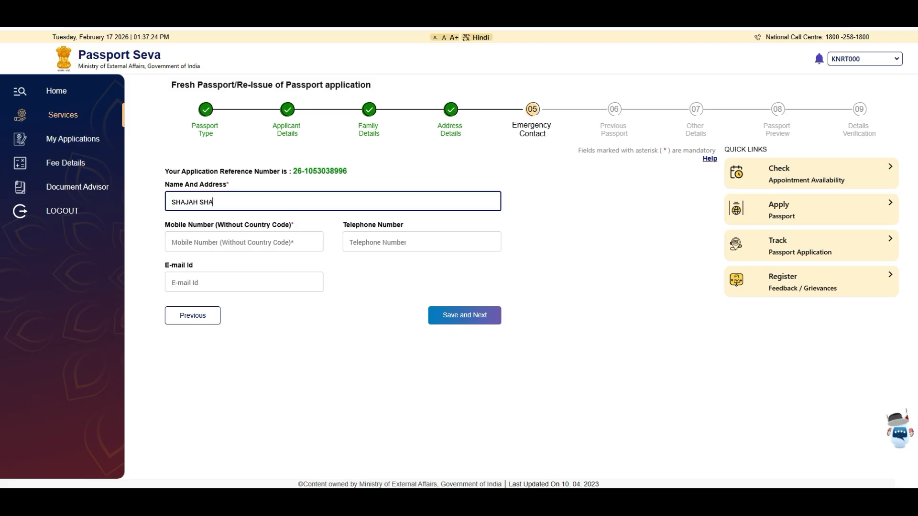
Enter the emergency contact's name and mobile number and save the step.
key(Tab)
text(987654)
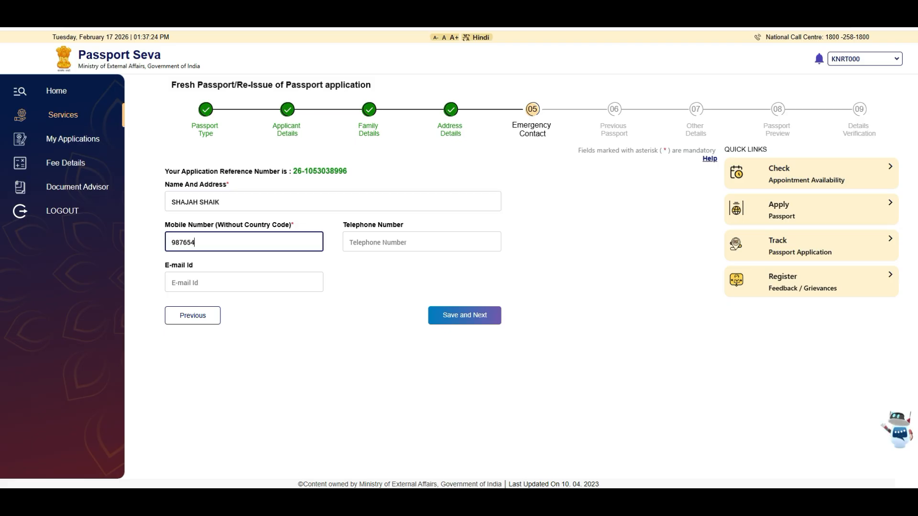
text(3210)
key(Tab)
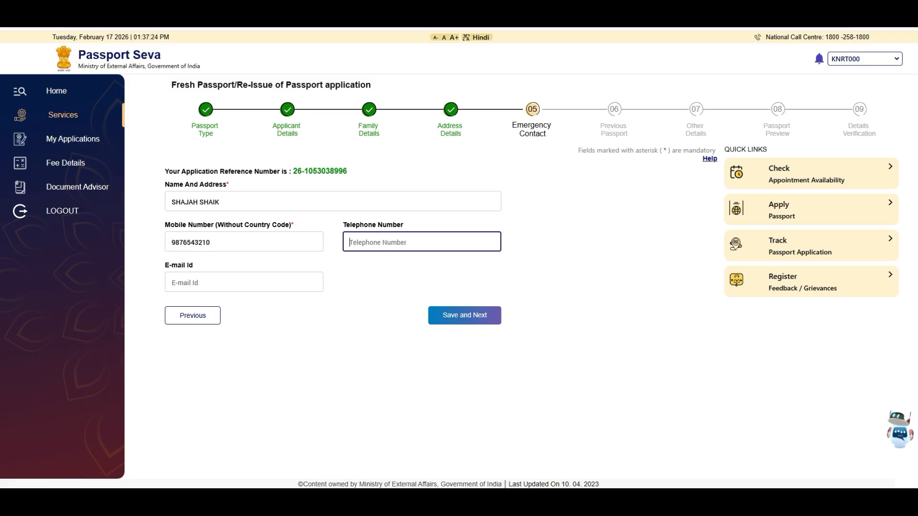
click(464, 316)
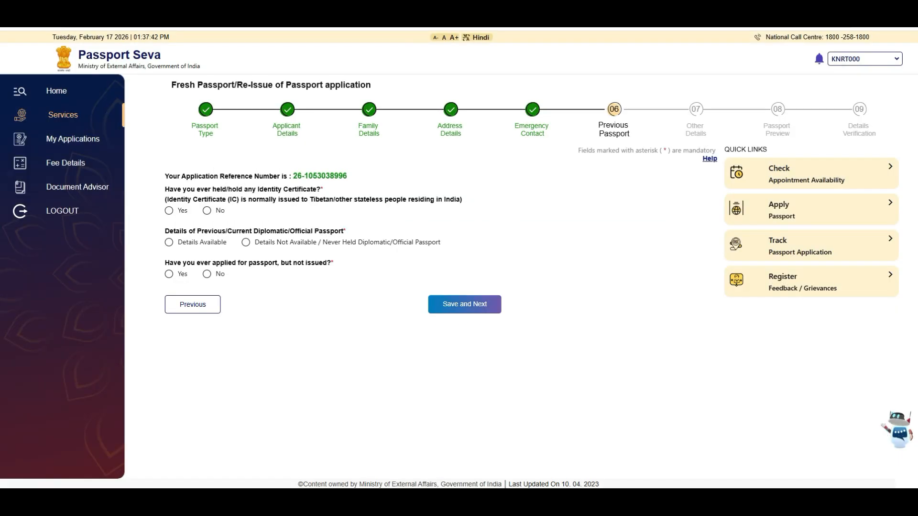
Answer No to Identity Certificate and applied-not-issued, mark previous passport Never Held, then save.
click(207, 210)
click(246, 242)
click(206, 274)
click(464, 304)
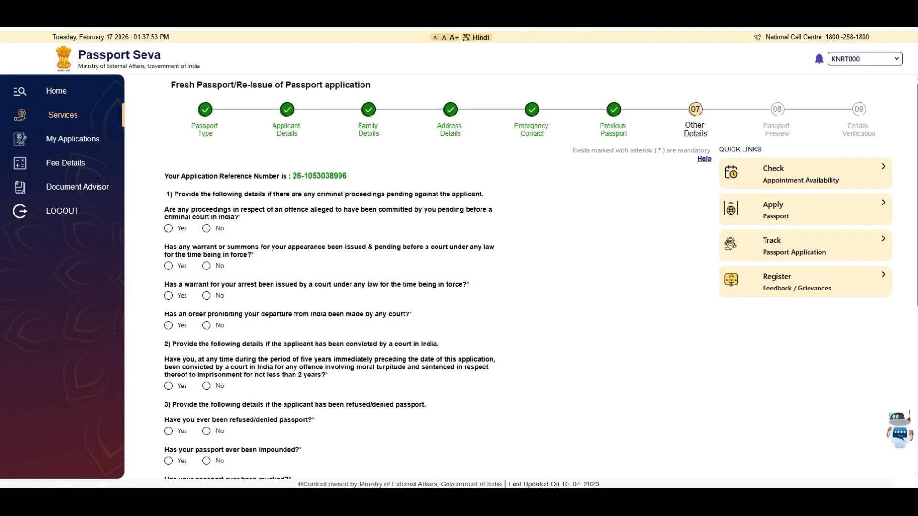
Answer No to criminal proceedings, warrant, summons, departure-prohibition and five-year conviction questions.
click(206, 228)
click(206, 266)
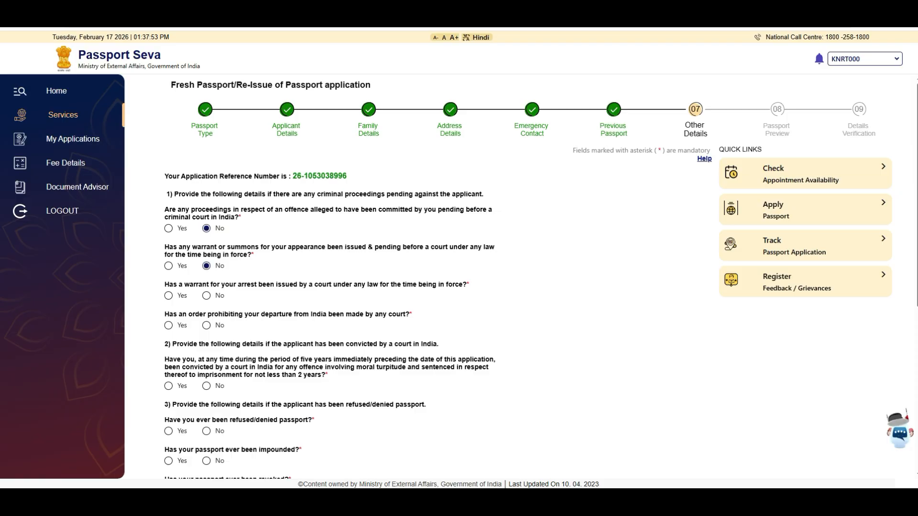
click(206, 296)
click(206, 325)
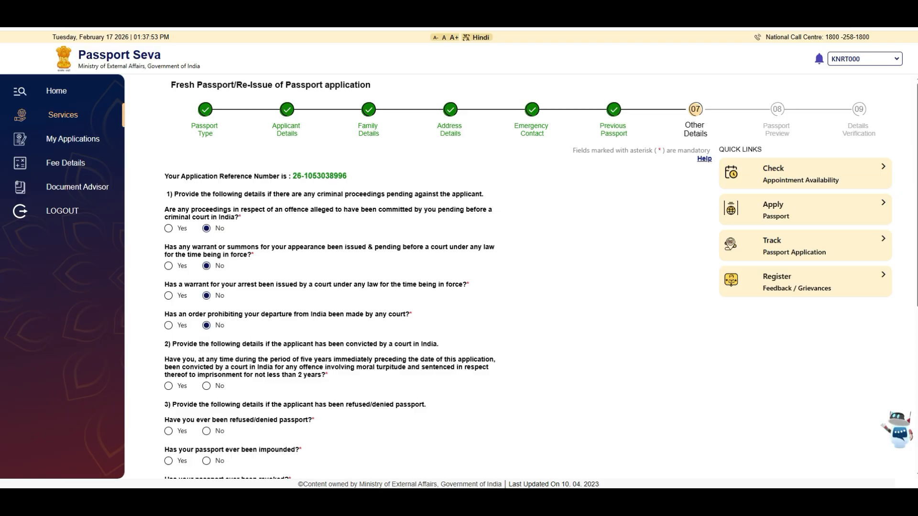
click(206, 386)
Answer No to passport refusal, impounding, revocation, foreign citizenship, Emergency Certificate and deportation questions, then save.
scroll(459, 277, down, 3)
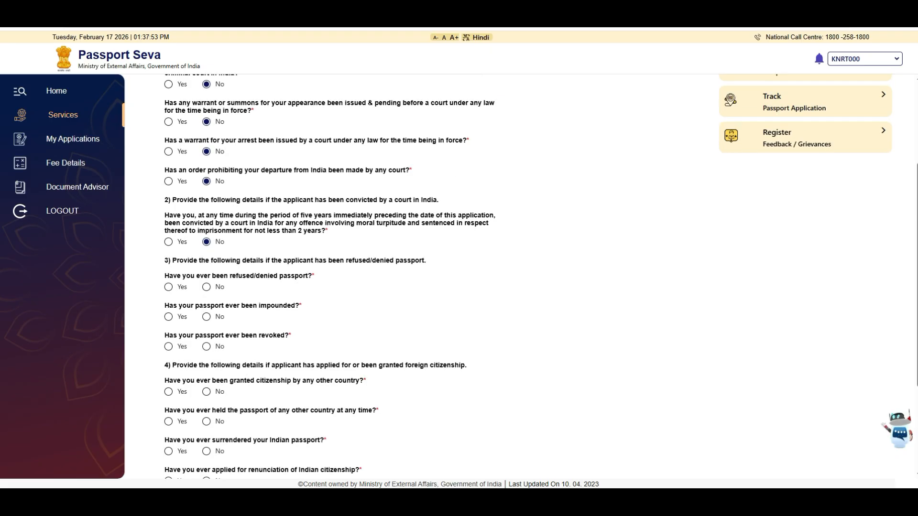
click(206, 286)
click(206, 317)
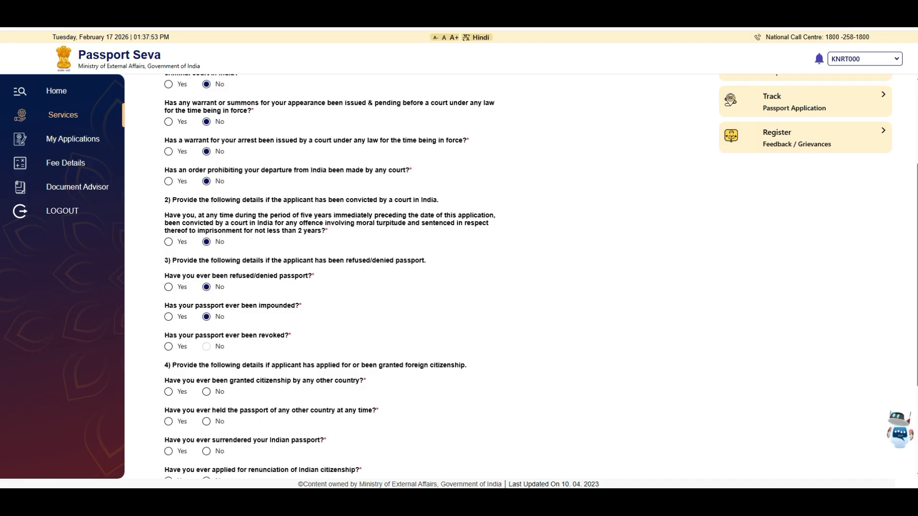
click(206, 346)
click(206, 391)
scroll(335, 277, down, 3)
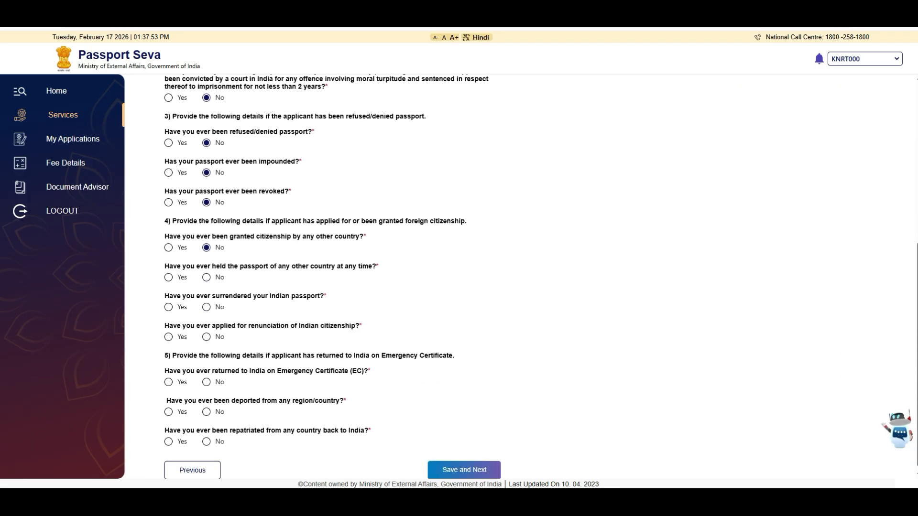
click(206, 277)
click(206, 382)
click(206, 412)
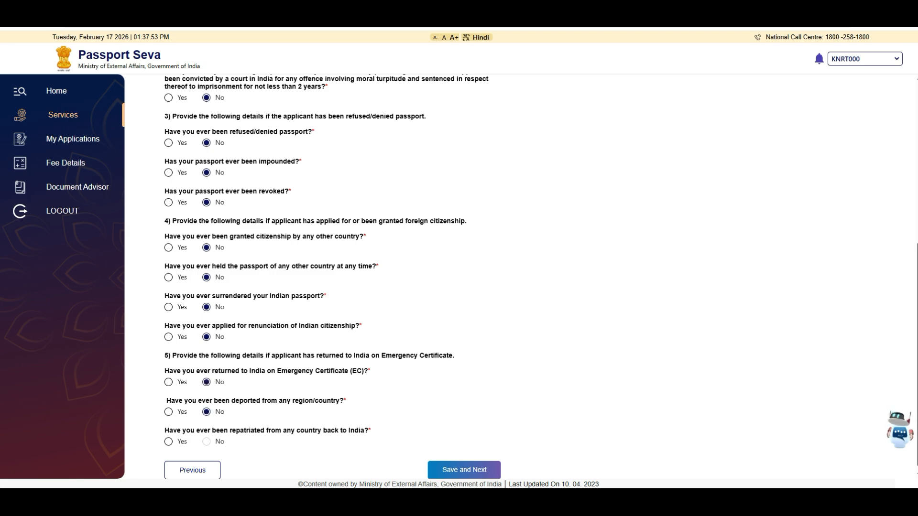
click(463, 470)
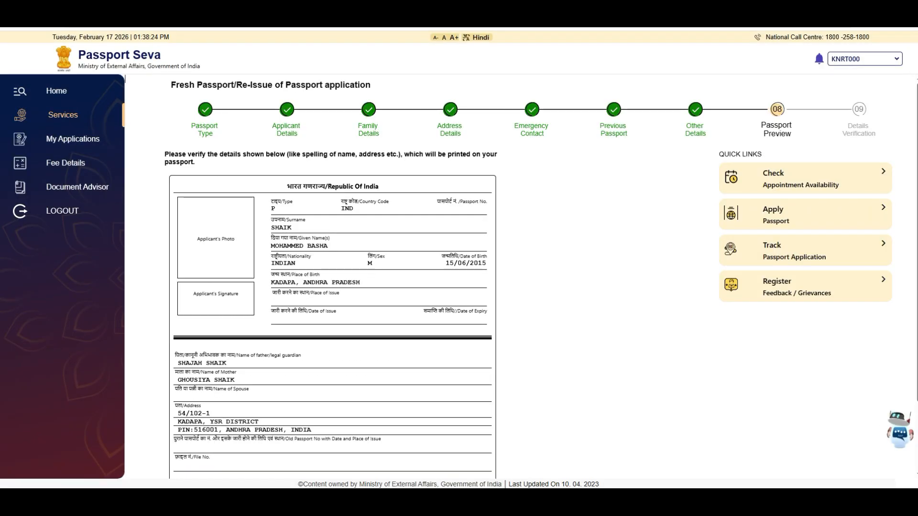
scroll(521, 276, down, 2)
scroll(521, 277, up, 1)
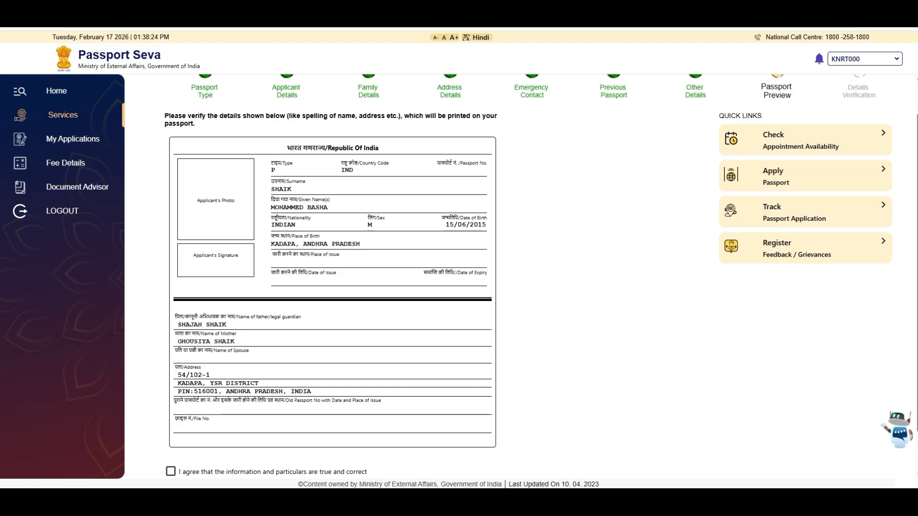
scroll(459, 267, down, 1)
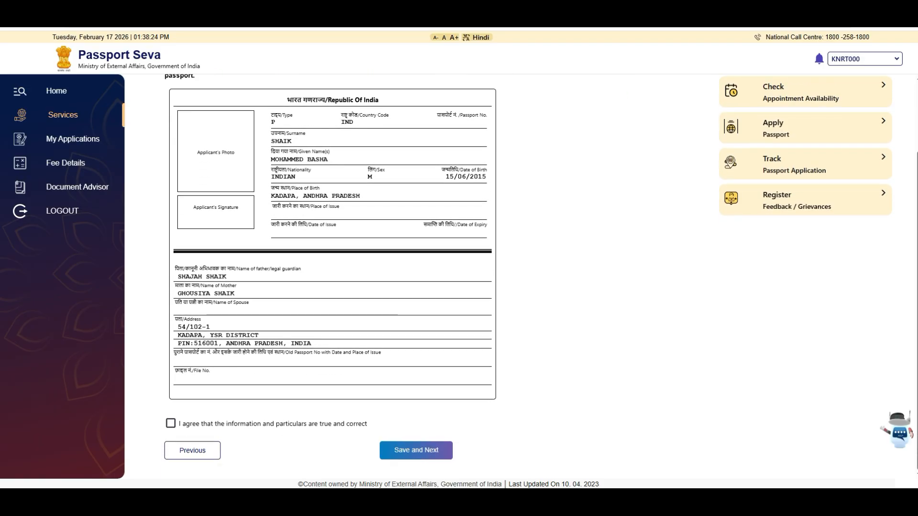
Confirm the previewed particulars are true and correct and save the preview.
click(171, 423)
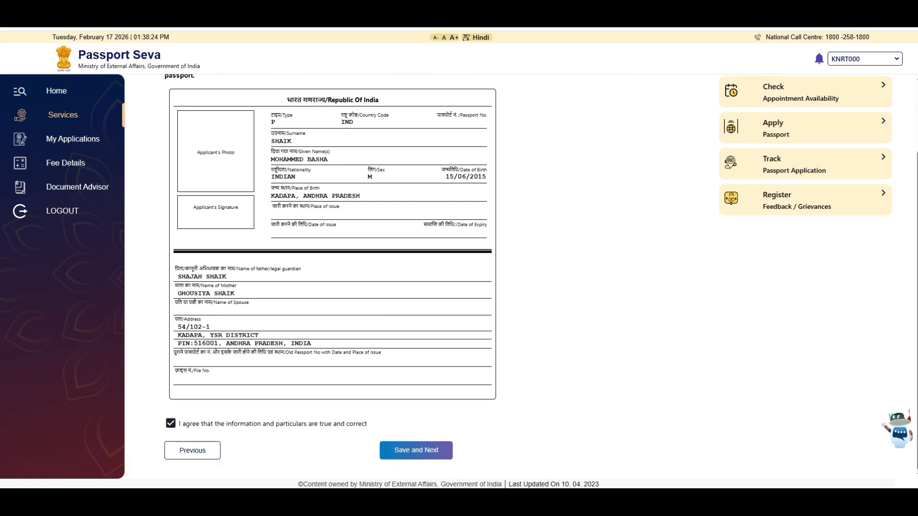
click(416, 450)
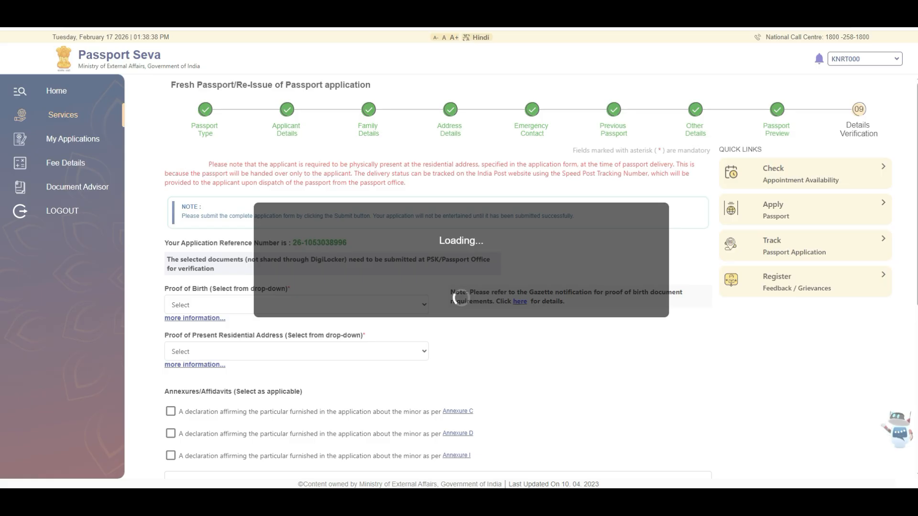
scroll(438, 287, down, 1)
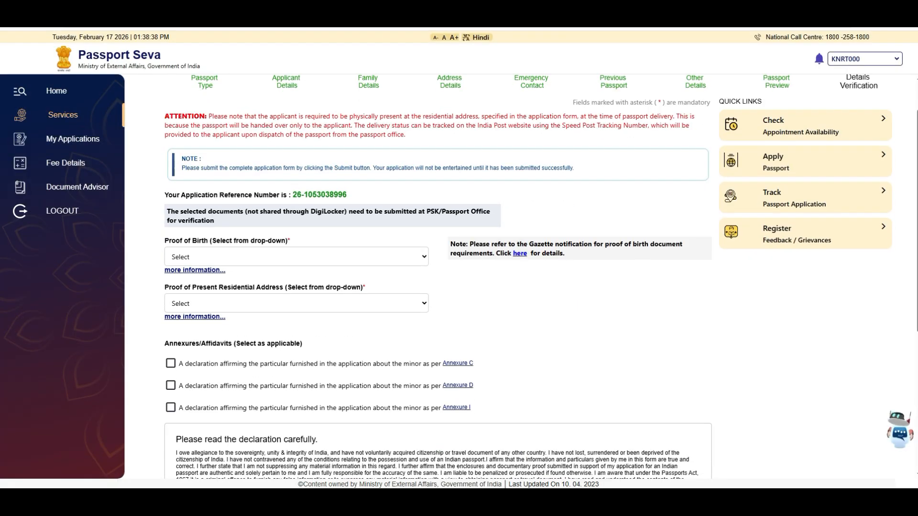
Choose Birth certificate as proof of birth and Aadhaar Card as residential address proof.
click(297, 257)
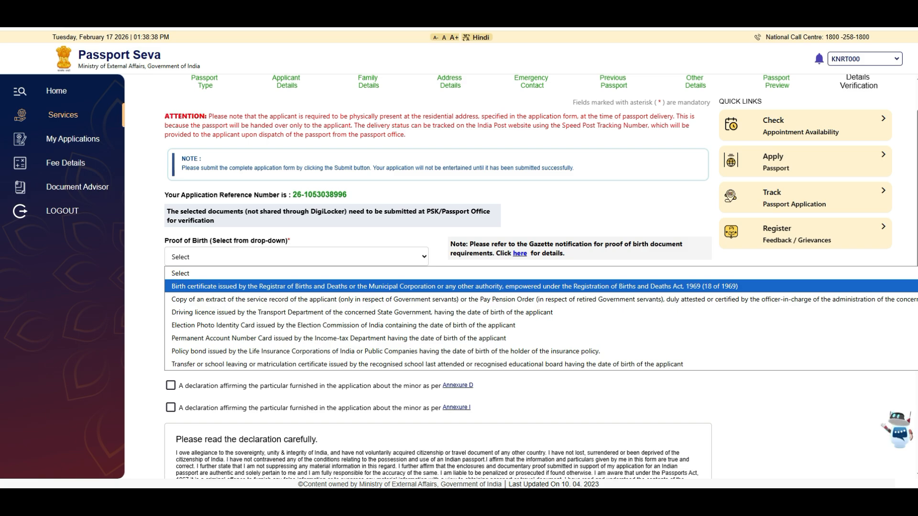
click(296, 286)
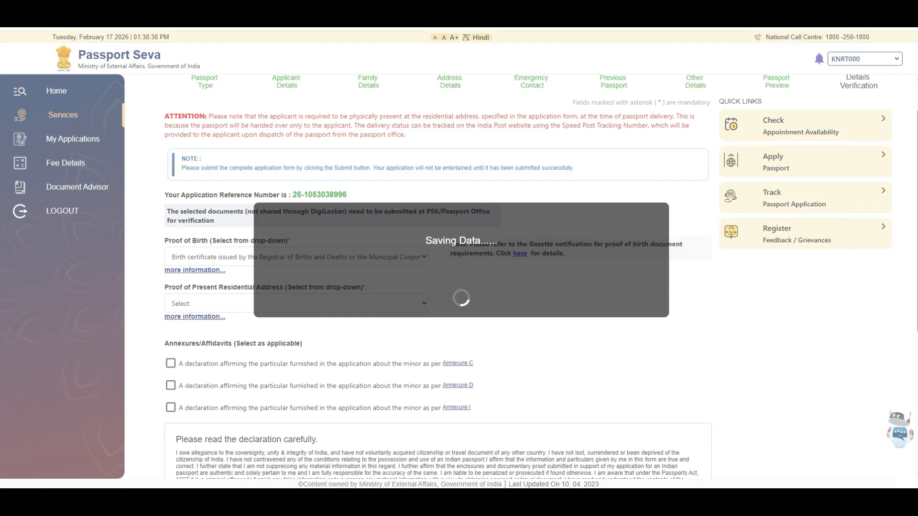
click(296, 330)
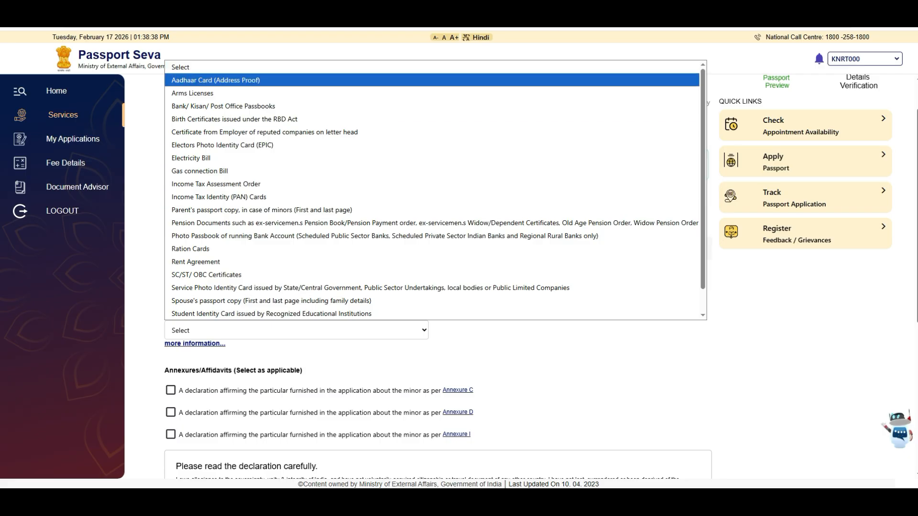
click(216, 80)
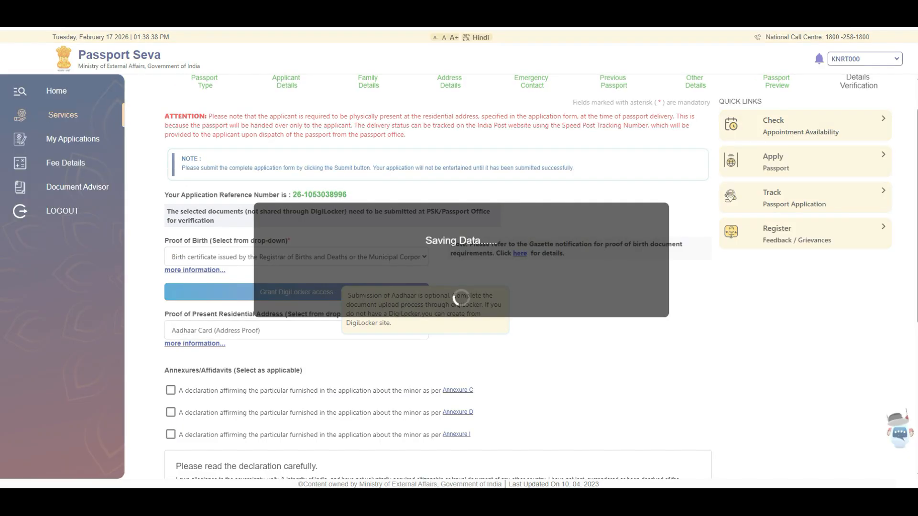
click(296, 330)
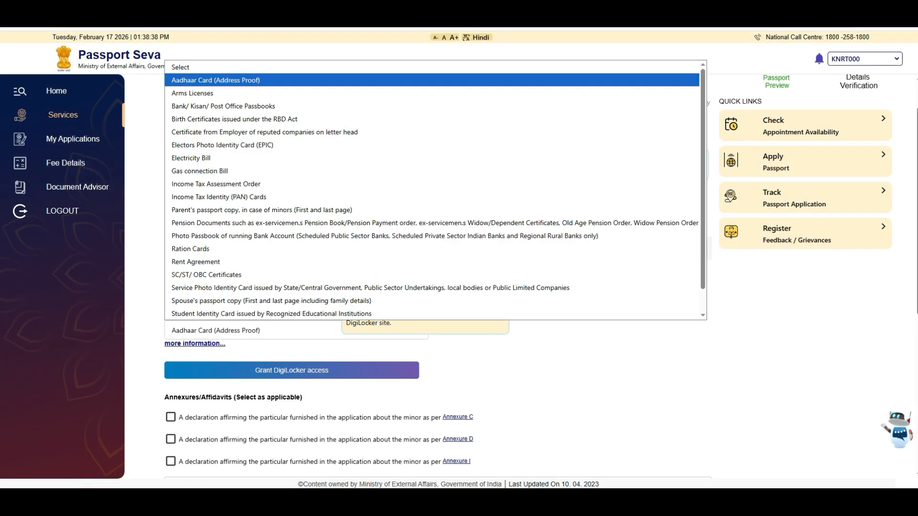
key(Down)
key(Down)
key(Down)
key(Down)
key(Down)
key(Down)
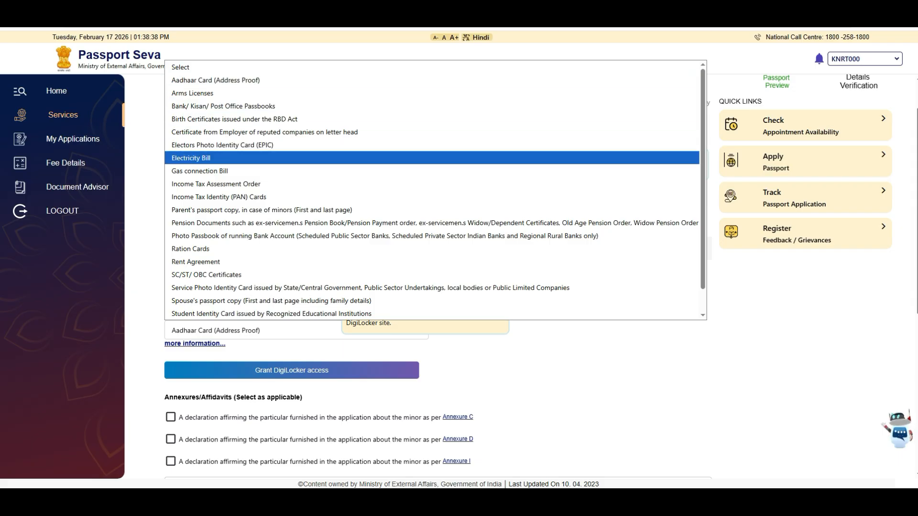
scroll(432, 158, down, 1)
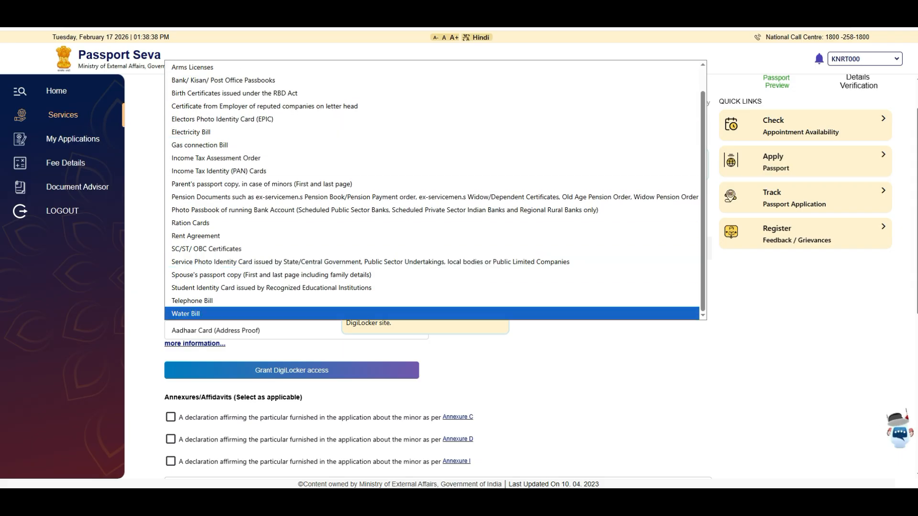
scroll(431, 158, up, 1)
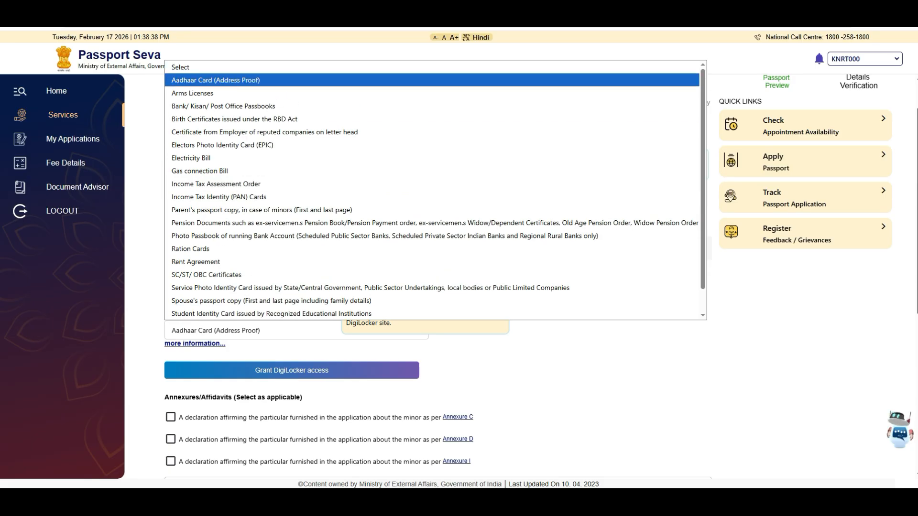
click(215, 80)
Include the Annexure D declaration for the minor.
scroll(438, 276, down, 2)
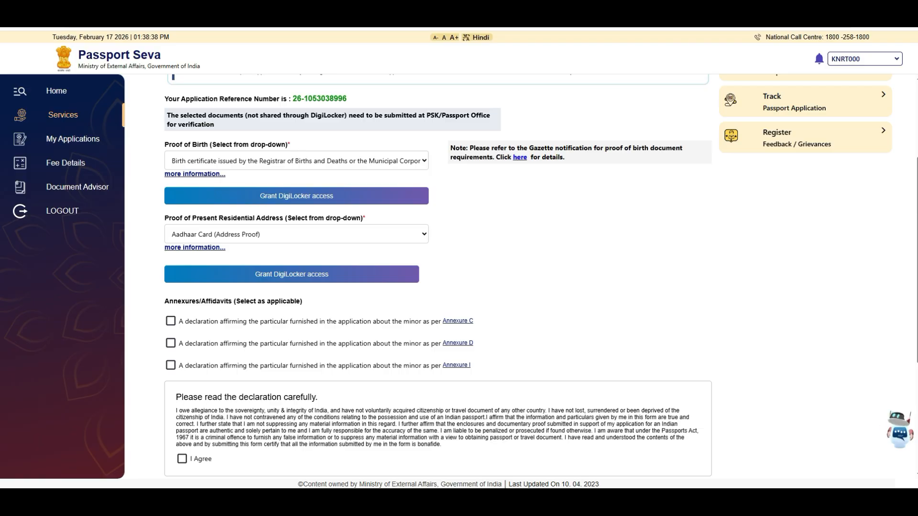
click(170, 343)
scroll(459, 276, down, 2)
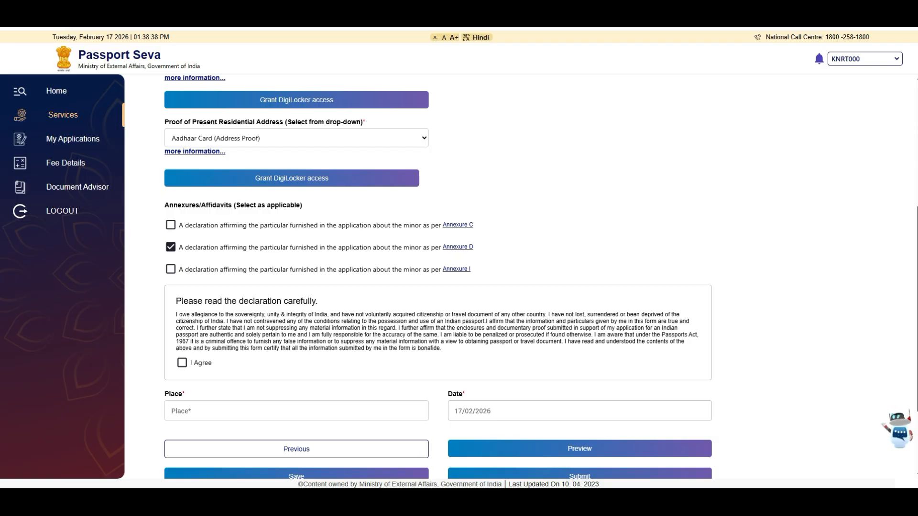
Agree to the declaration and enter KADAPA as the place.
click(182, 363)
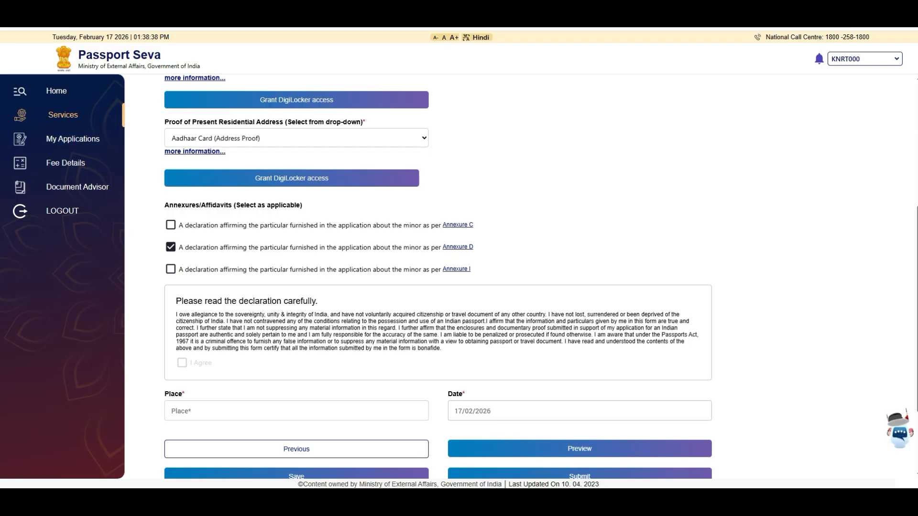
click(297, 411)
text(KADAPA)
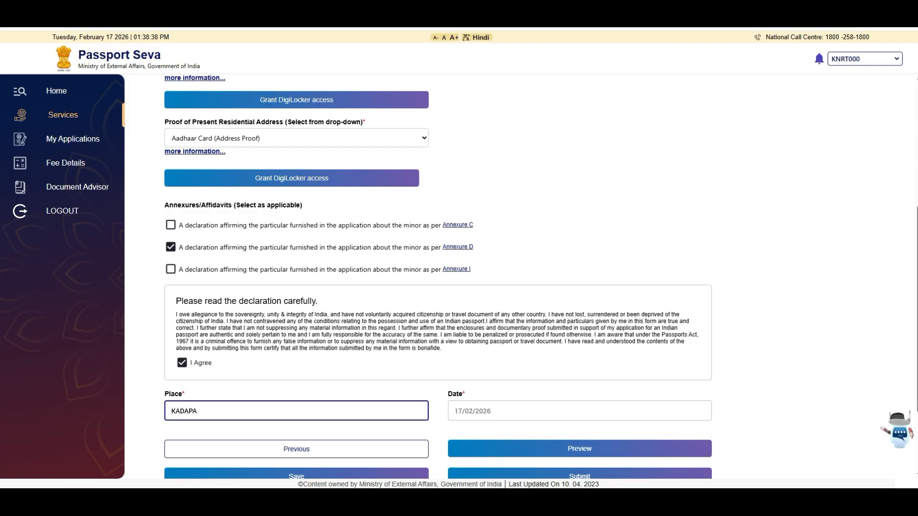
scroll(438, 277, down, 2)
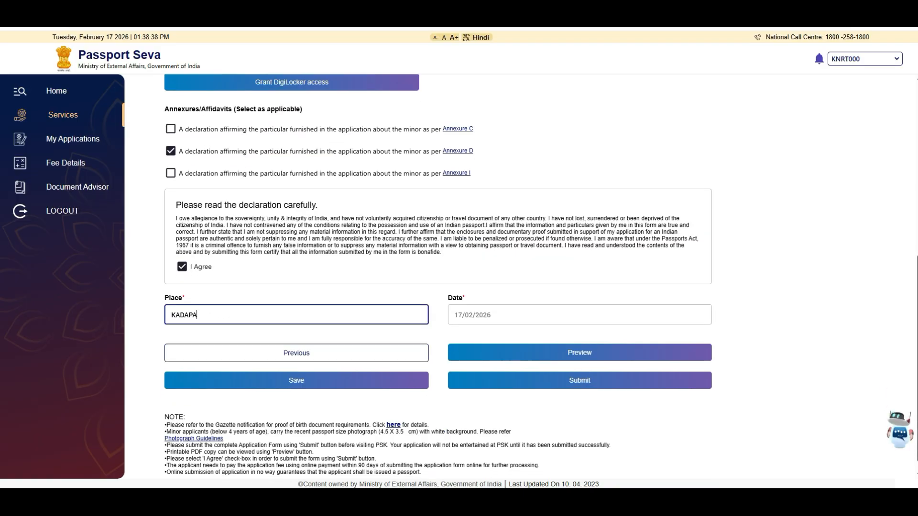
Save the application form, dismiss the success alert, and open the full form preview.
click(297, 383)
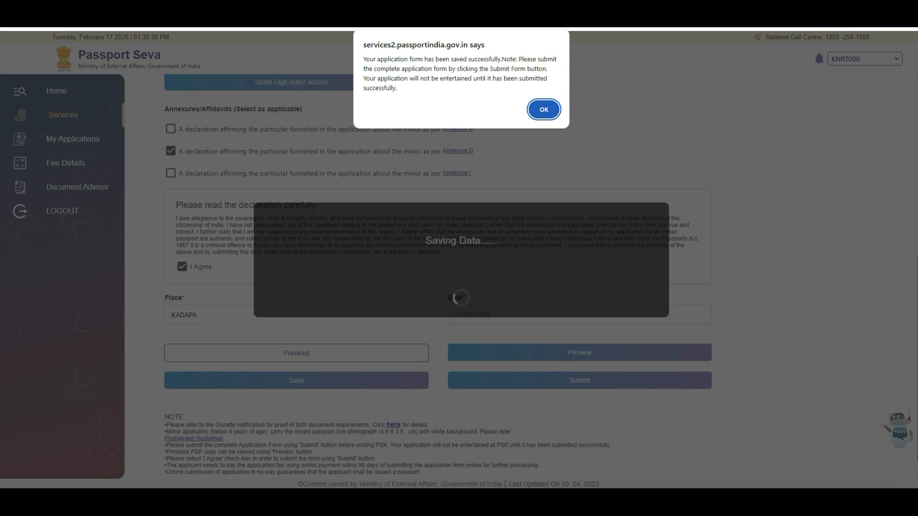
key(Return)
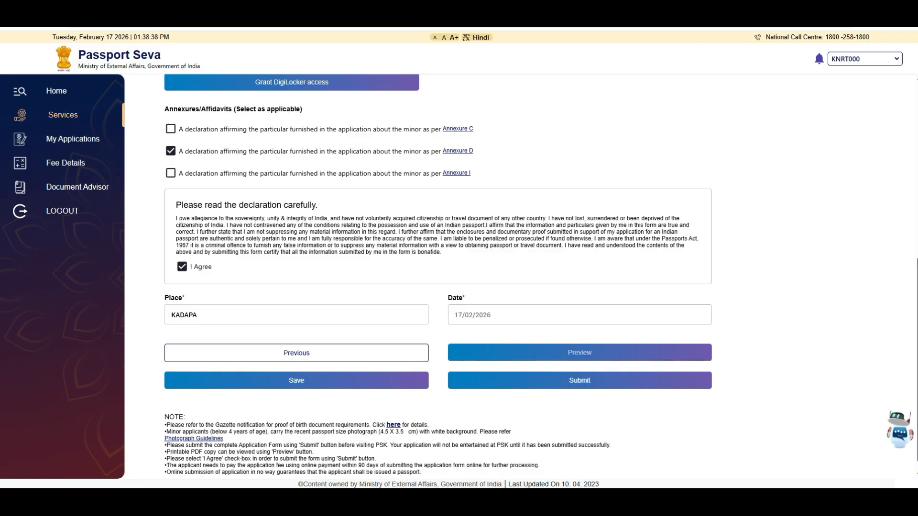
click(580, 352)
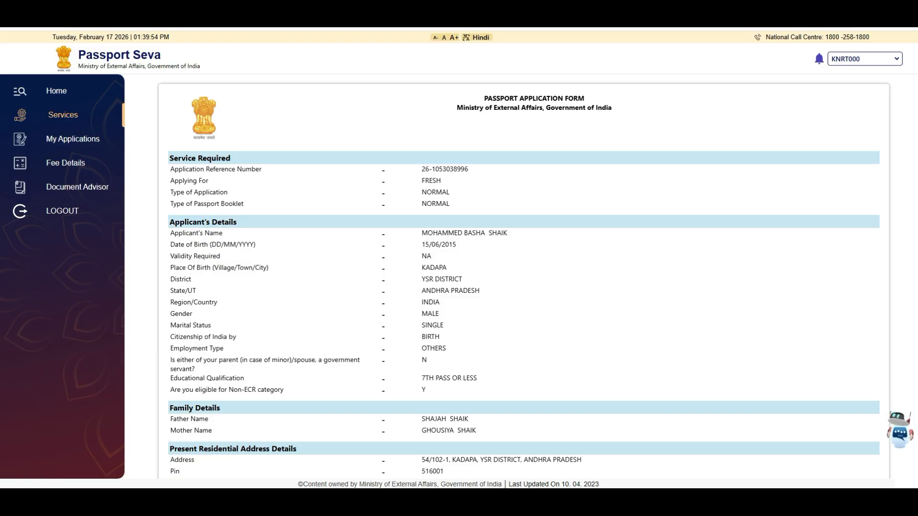
Scroll up and down through the full Passport Application Form preview to review it.
scroll(523, 276, down, 9)
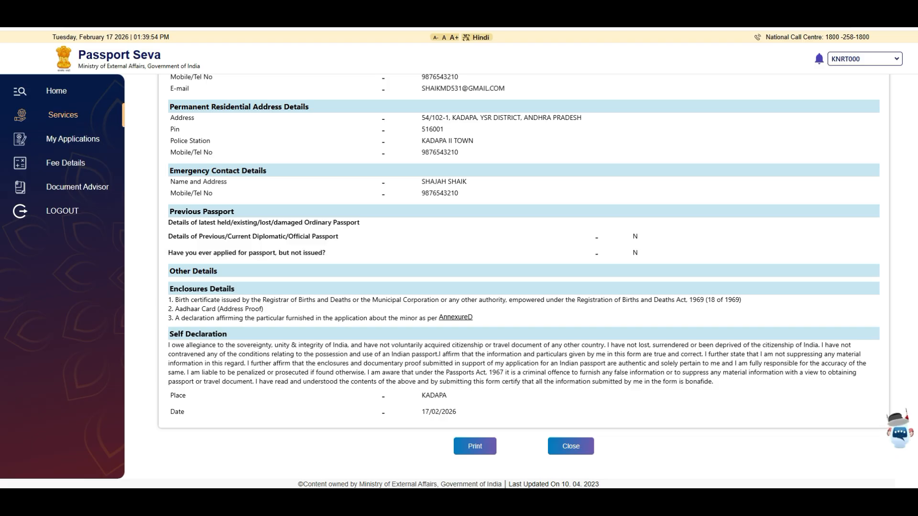
scroll(524, 277, up, 8)
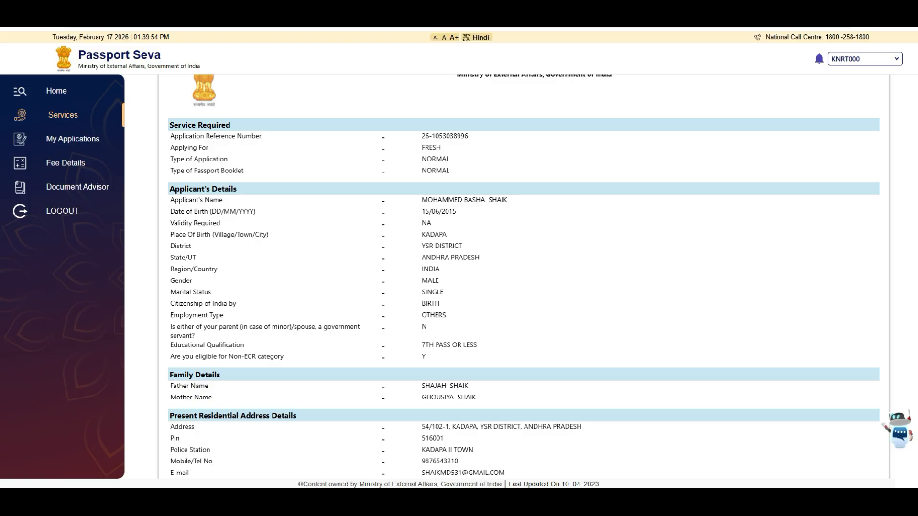
scroll(524, 275, down, 4)
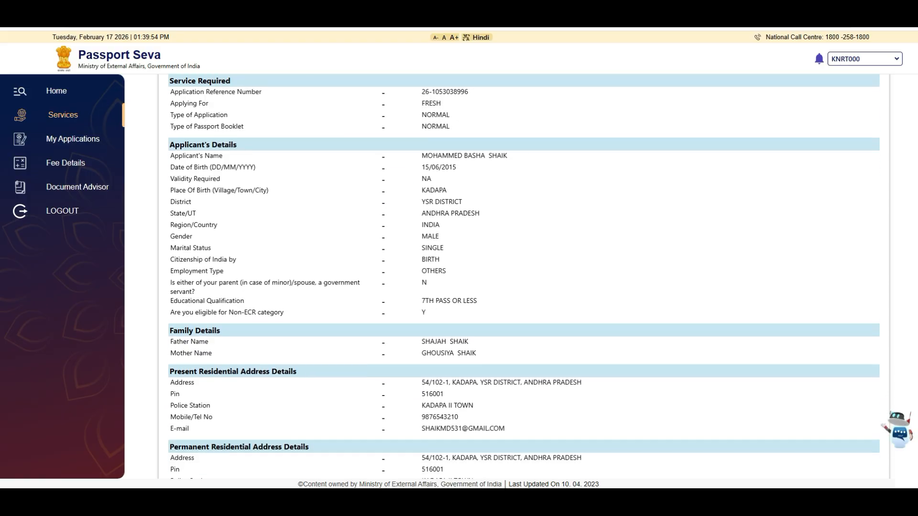
scroll(524, 275, down, 3)
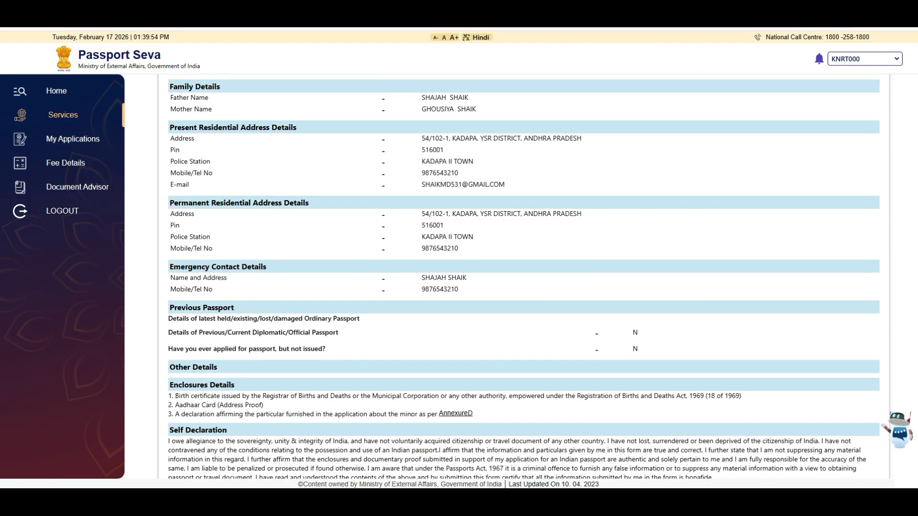
scroll(524, 277, up, 6)
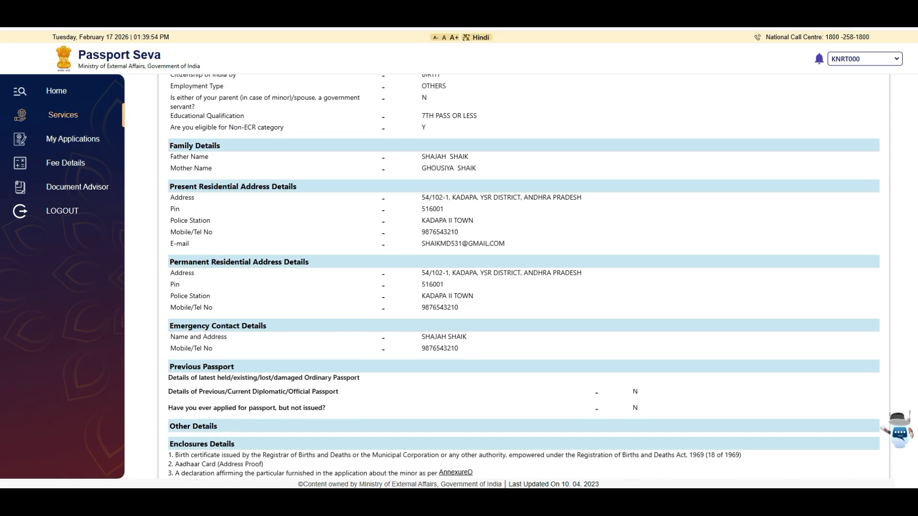
scroll(524, 277, up, 2)
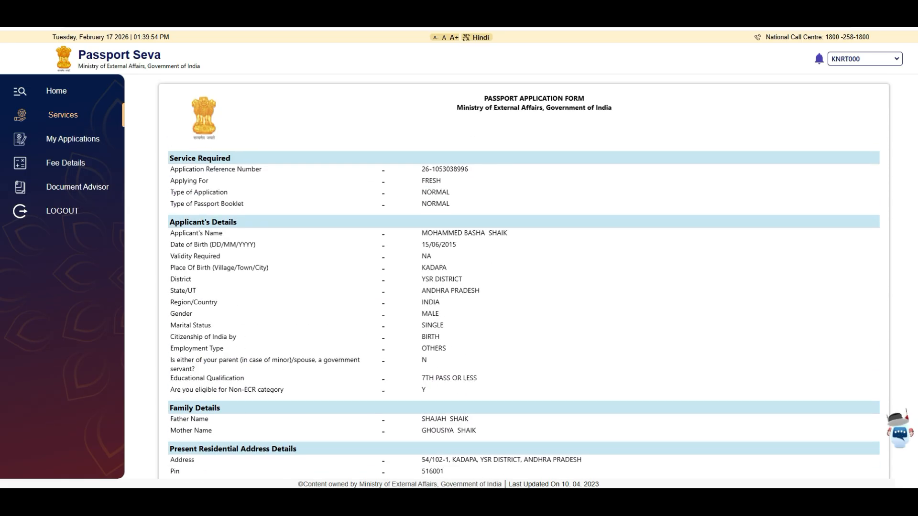
scroll(524, 276, down, 10)
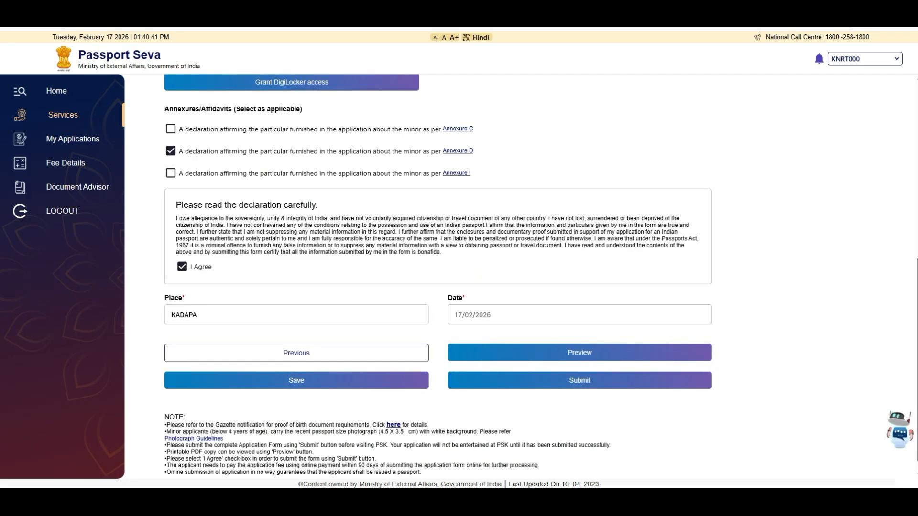
Submit the application and select PSK Tirupathi as the appointment location, confirming the choice.
click(579, 380)
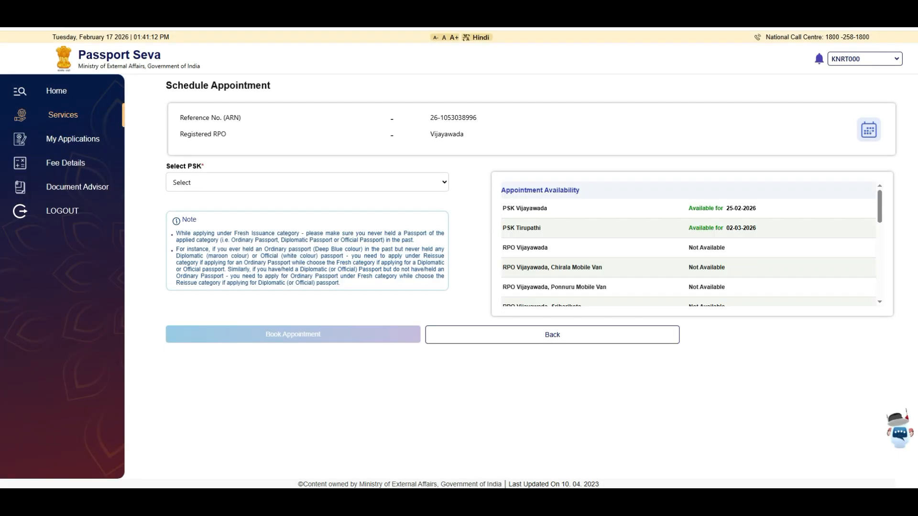
click(307, 182)
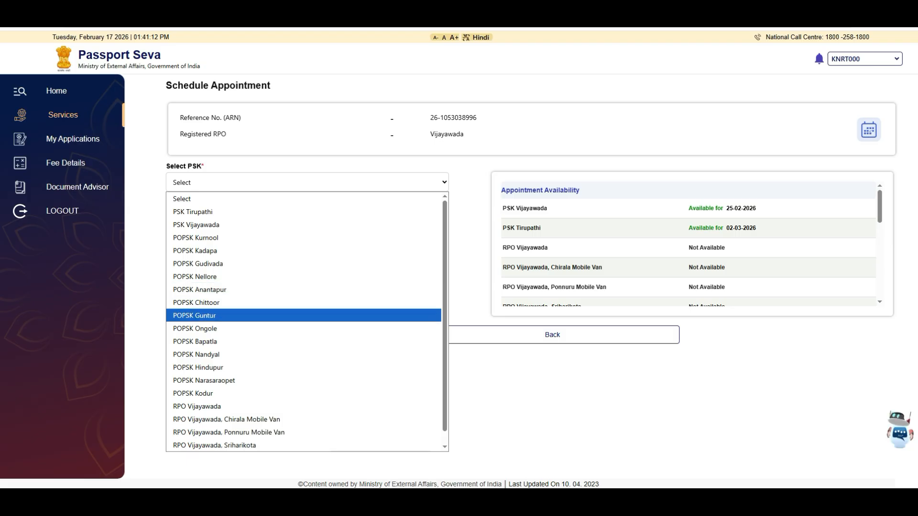
scroll(306, 321, down, 1)
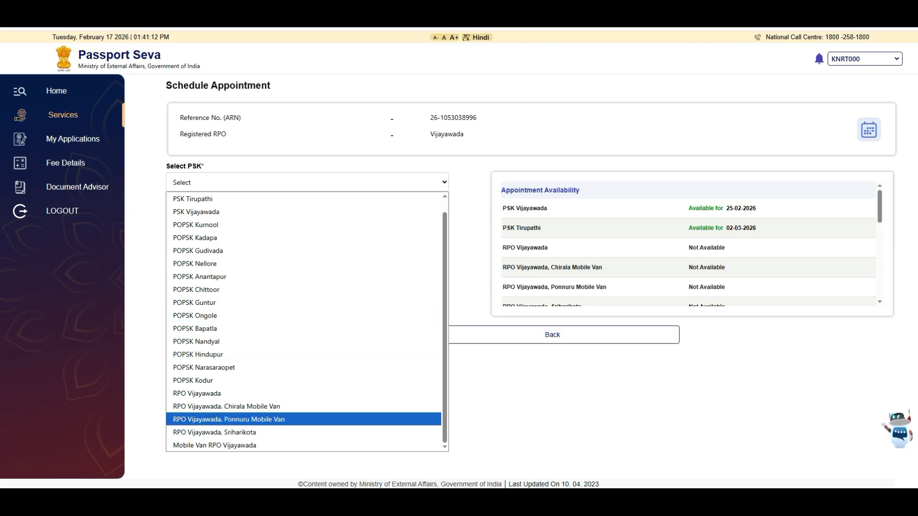
scroll(306, 321, up, 1)
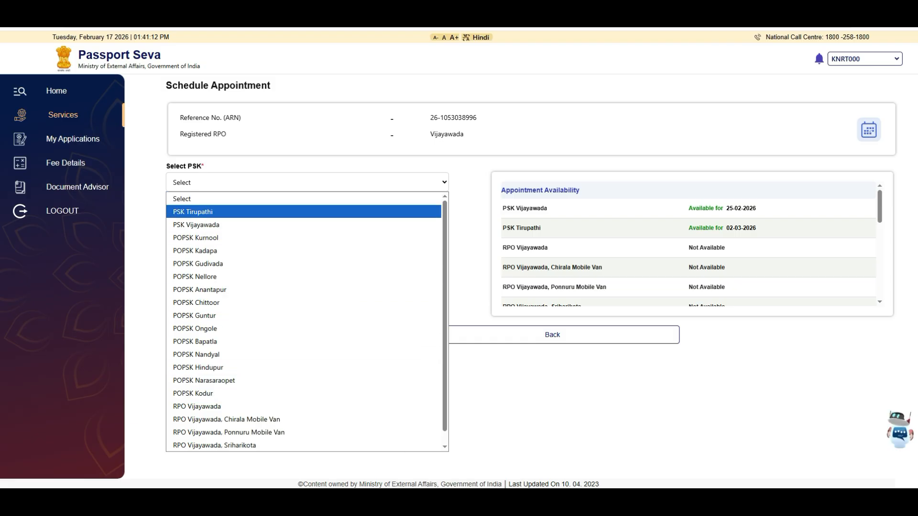
click(193, 211)
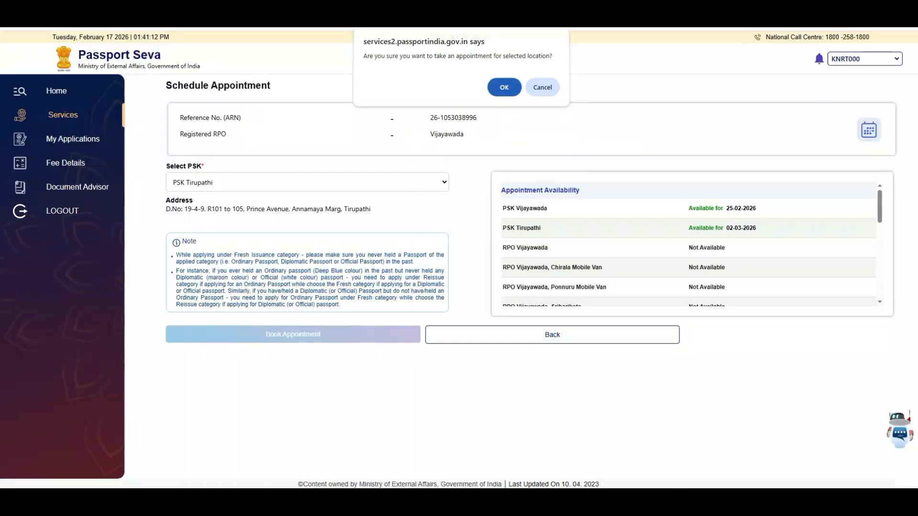
key(Return)
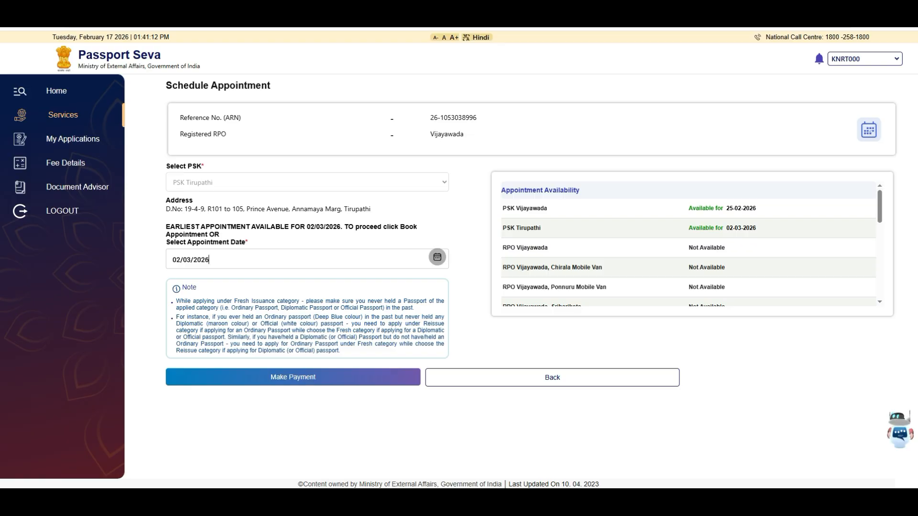
Set the appointment date to 05/03/2026, proceed to Make Payment, and confirm the booking.
click(437, 258)
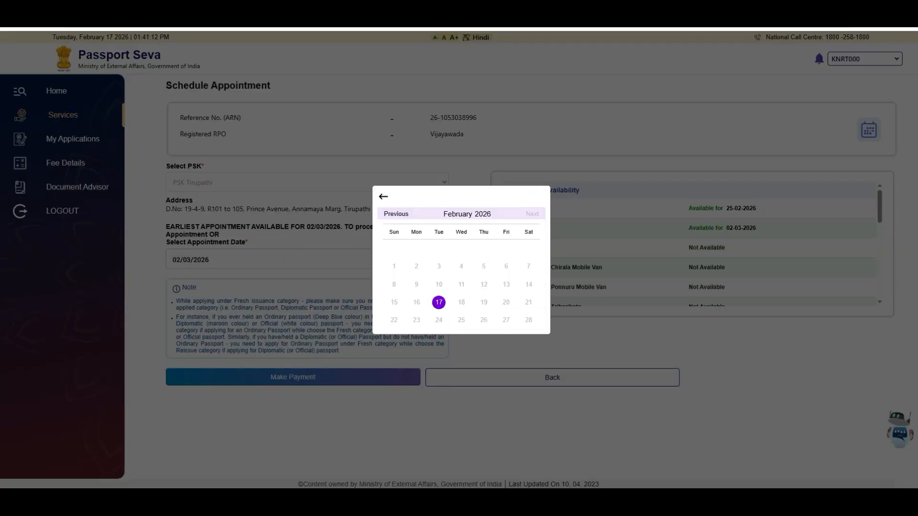
click(532, 214)
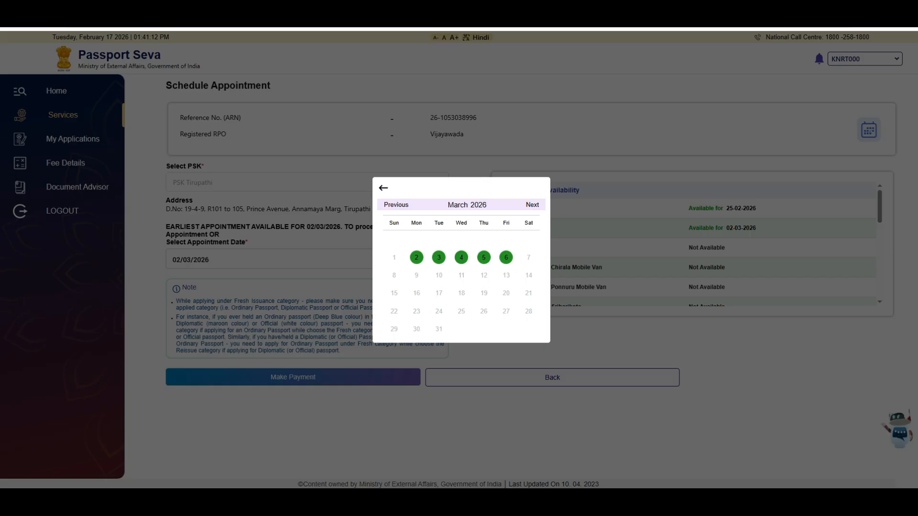
click(383, 187)
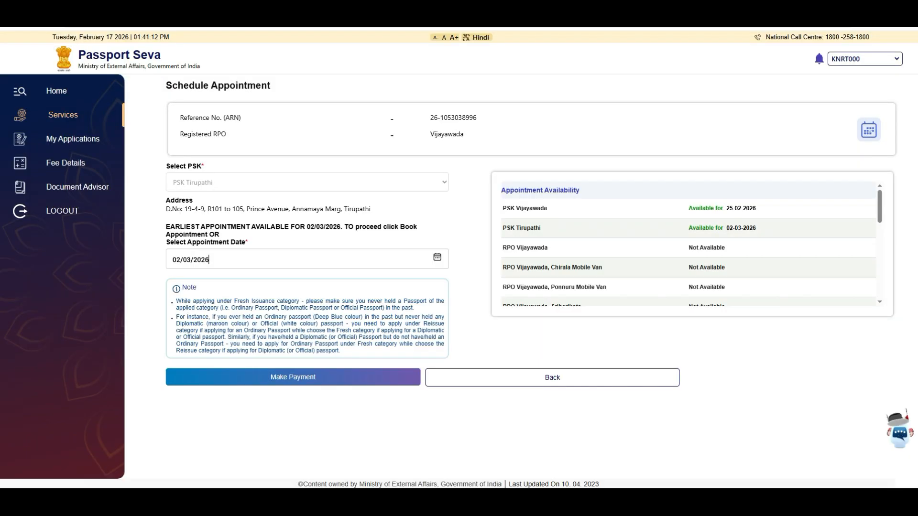
click(437, 257)
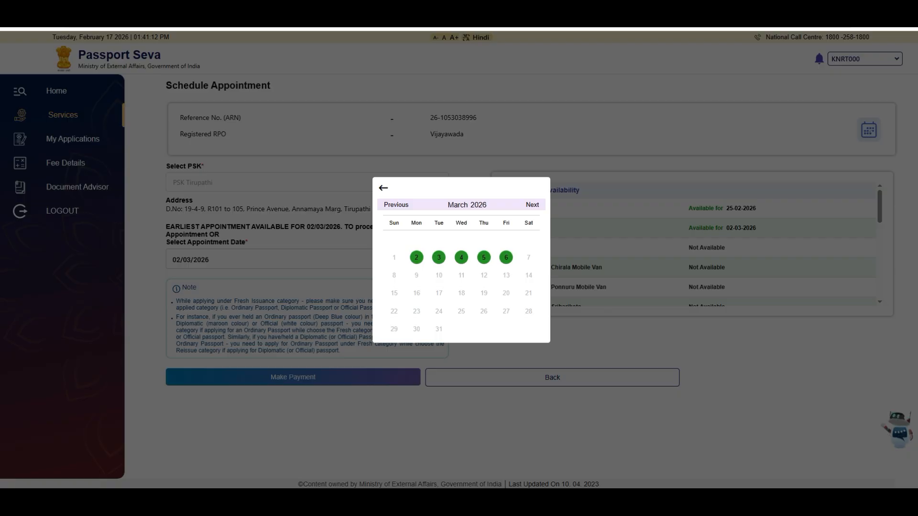
click(484, 258)
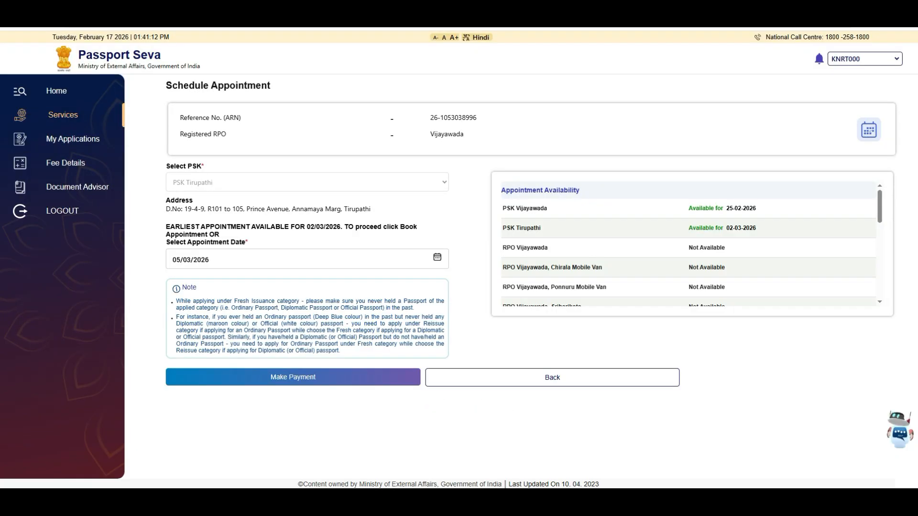
click(293, 377)
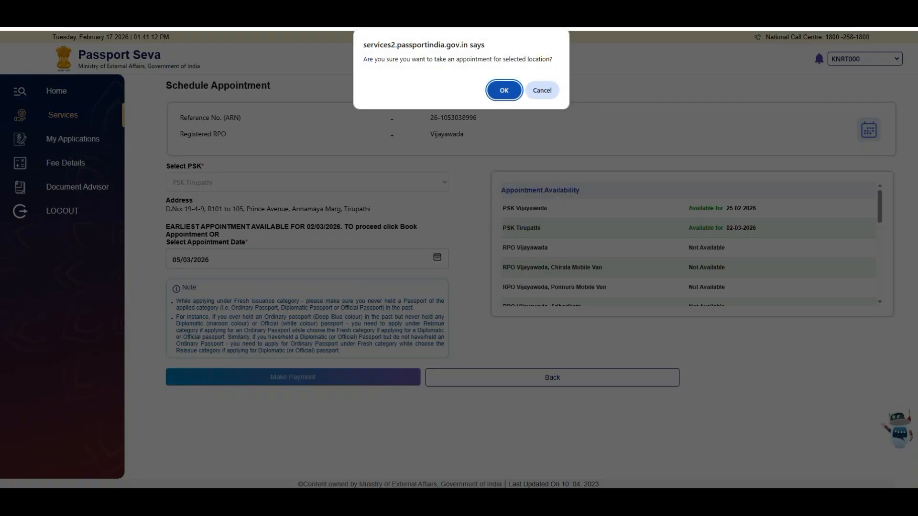
key(Return)
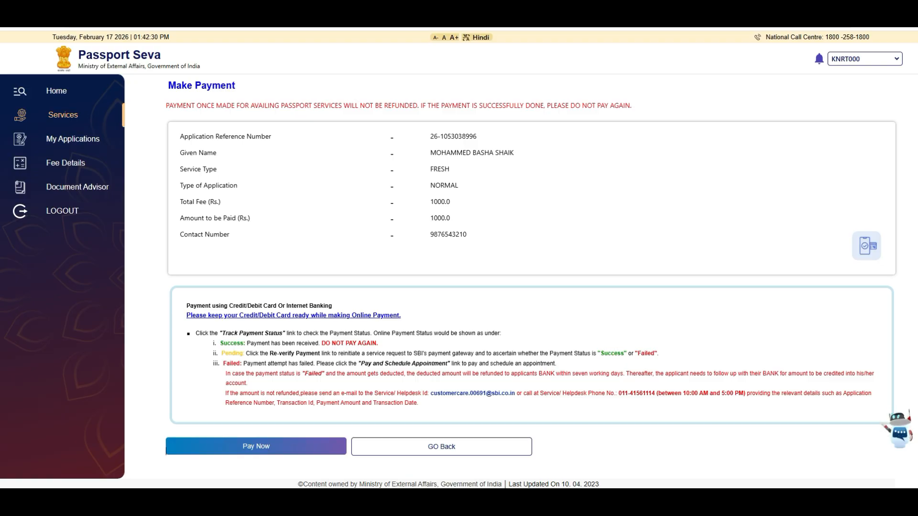
Start paying the 1000 rupee application fee online through Pay Now.
click(256, 446)
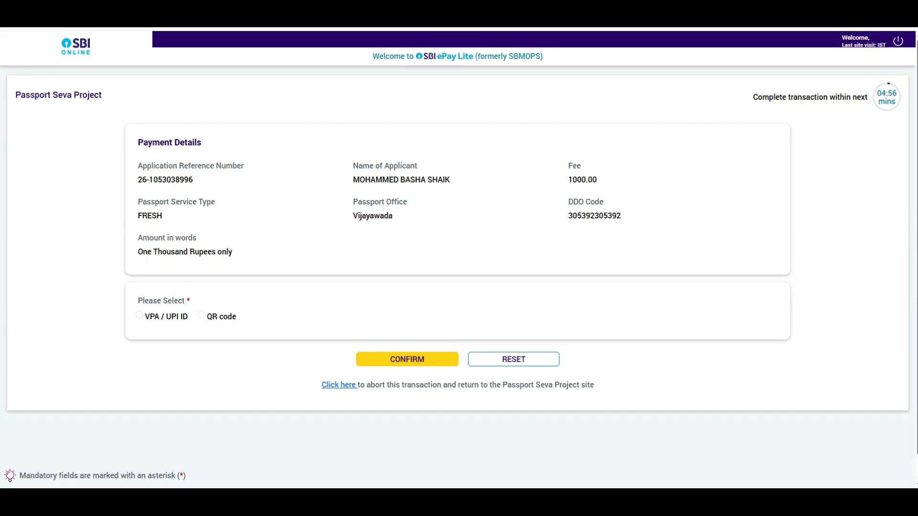
Switch the SBI ePay Lite payment method from VPA / UPI ID to QR code.
click(139, 315)
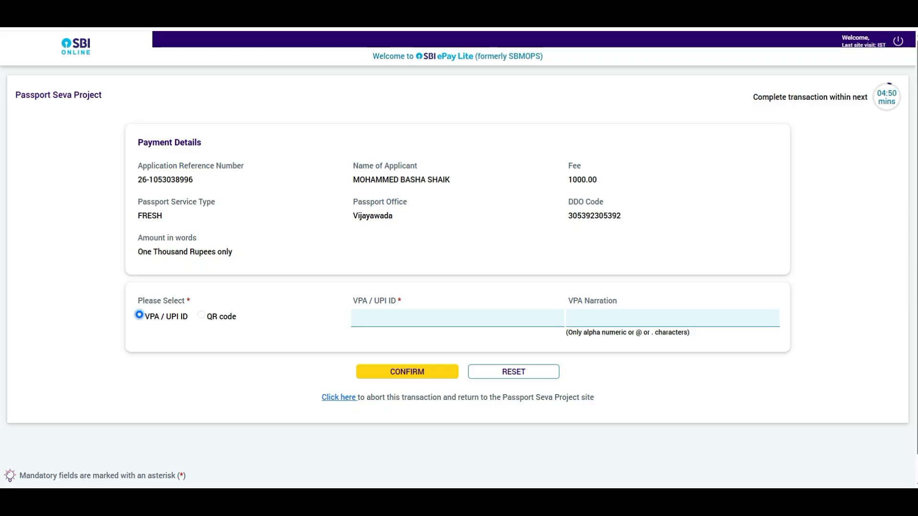
click(201, 315)
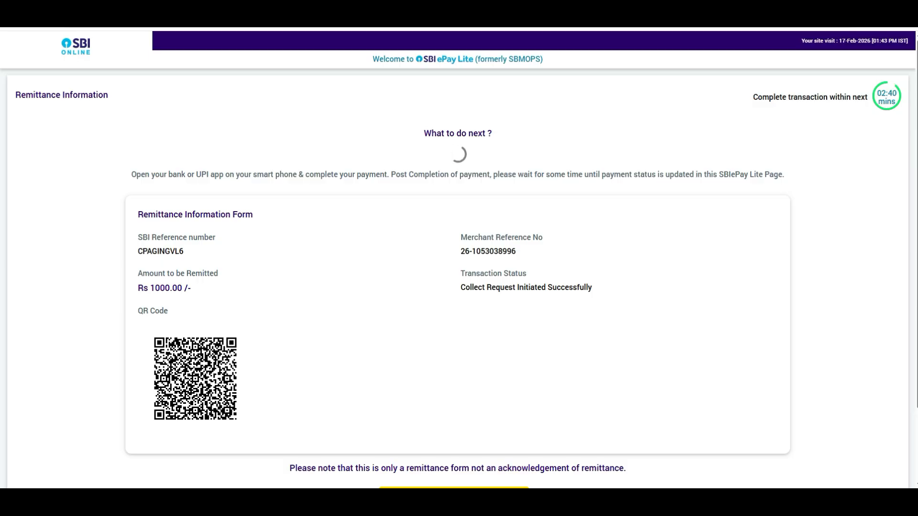
mouse_move(548, 500)
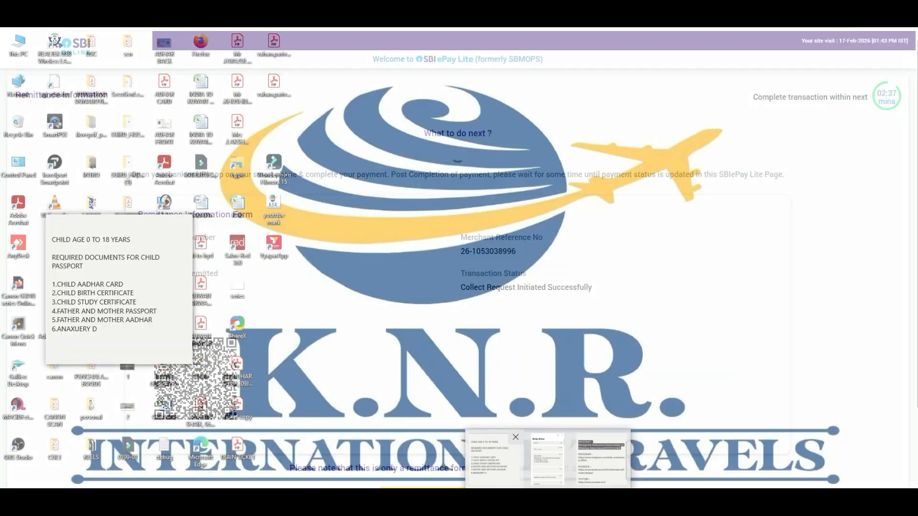
Bring up the child-passport document checklist note and place the cursor after line 6, Annexure D.
click(494, 458)
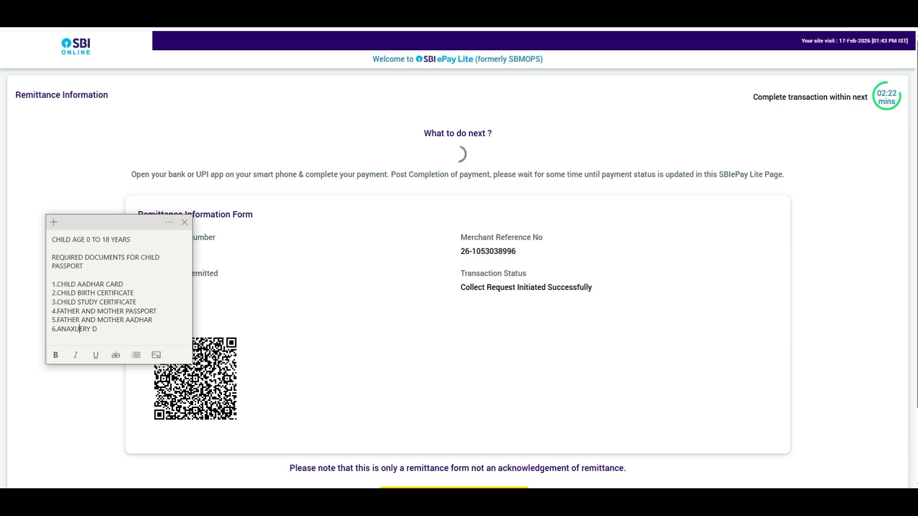
click(97, 329)
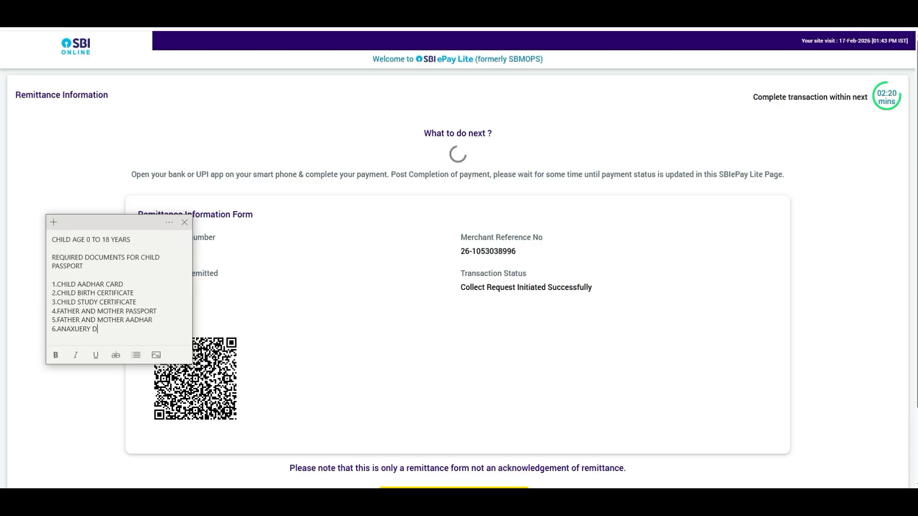